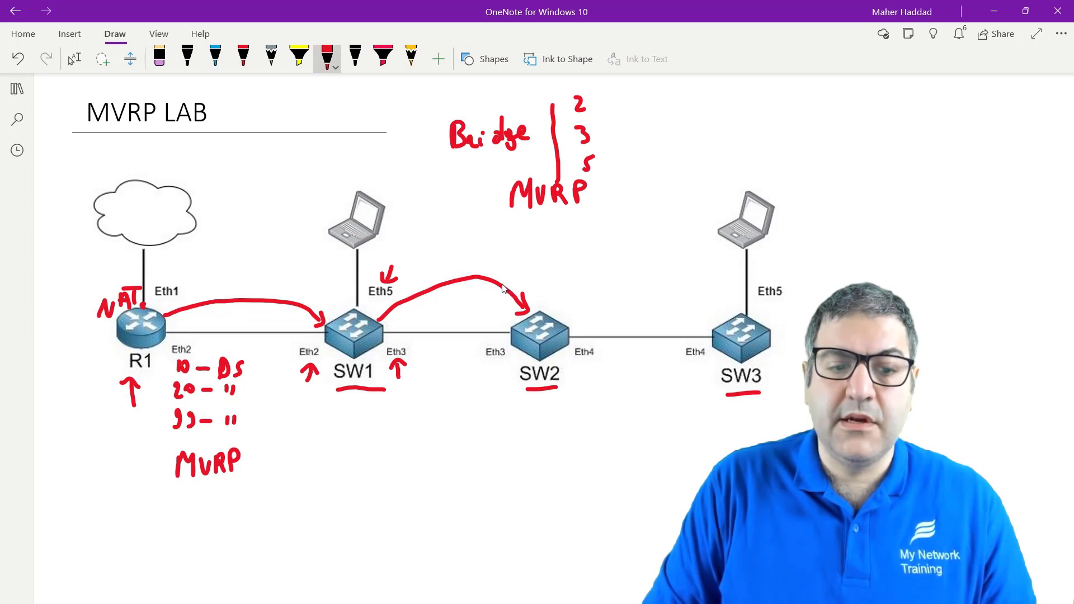
Mark R1's VLAN list, underline its 99 entry, and underline SW2's Eth3 and Eth4 labels.
{"action": "left_click_drag", "start_coordinate": [167, 359], "coordinate": [169, 404]}
{"action": "left_click_drag", "start_coordinate": [166, 440], "coordinate": [194, 438]}
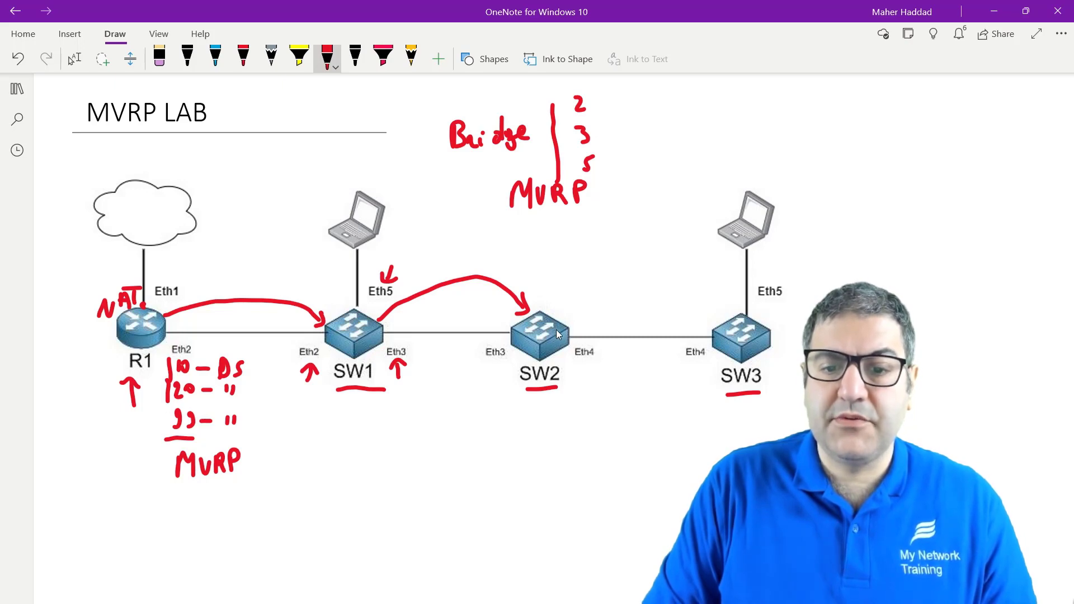
{"action": "left_click_drag", "start_coordinate": [485, 367], "coordinate": [506, 365]}
{"action": "left_click_drag", "start_coordinate": [577, 365], "coordinate": [595, 363]}
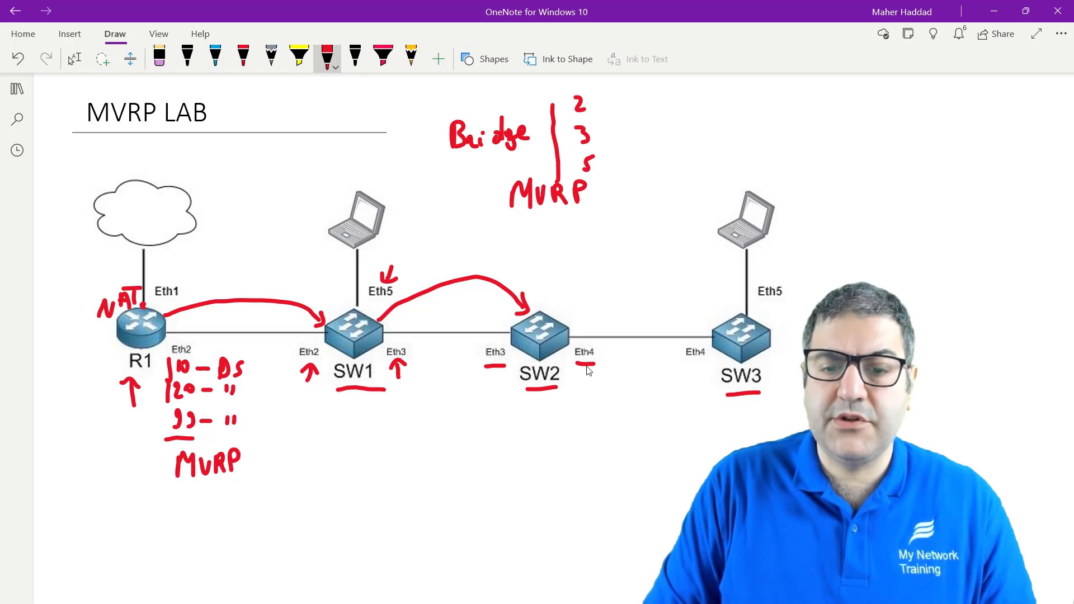
Write MVRP under SW2, draw an arrow to SW3, and underline SW3's Eth4 and Eth5 labels.
{"action": "left_click", "coordinate": [528, 414]}
{"action": "left_click_drag", "start_coordinate": [527, 422], "coordinate": [573, 412]}
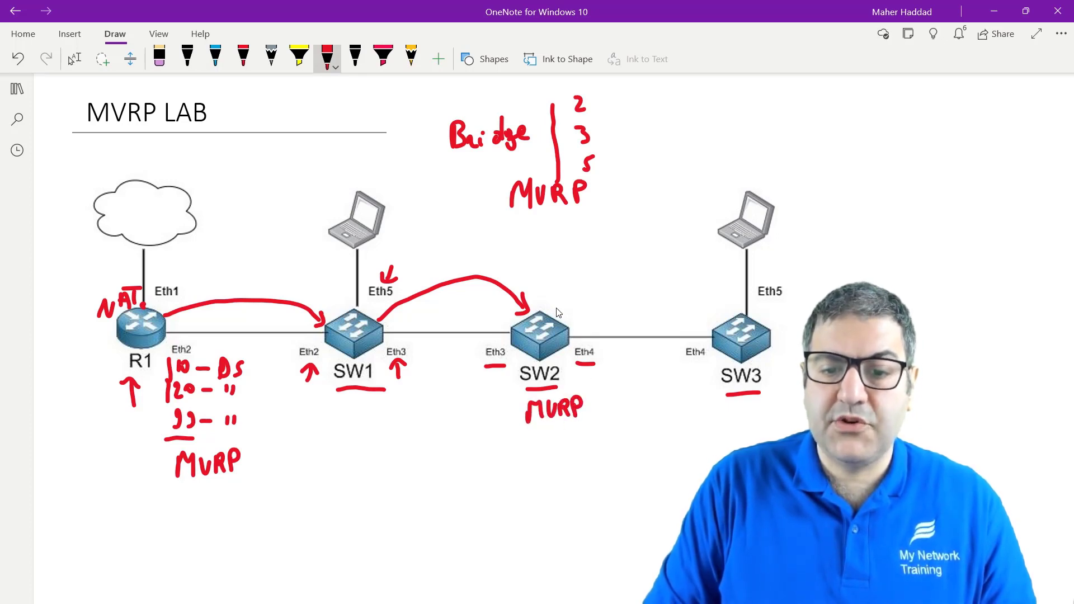
{"action": "mouse_move", "coordinate": [556, 307]}
{"action": "left_mouse_down"}
{"action": "mouse_move", "coordinate": [593, 289]}
{"action": "mouse_move", "coordinate": [651, 289]}
{"action": "mouse_move", "coordinate": [706, 312]}
{"action": "mouse_move", "coordinate": [698, 326]}
{"action": "left_mouse_up"}
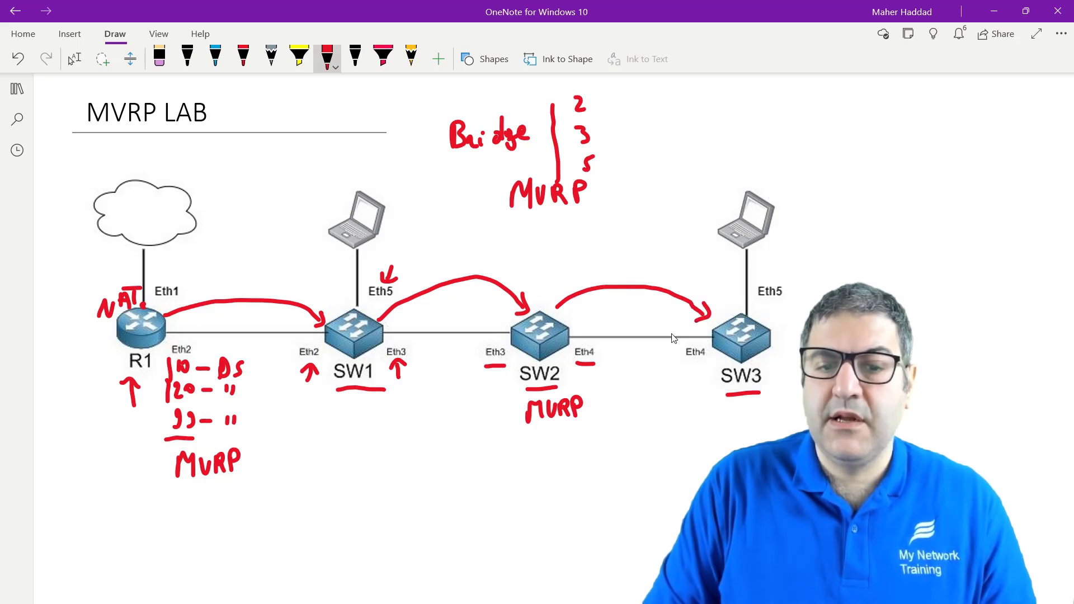
{"action": "left_click_drag", "start_coordinate": [679, 364], "coordinate": [704, 362]}
{"action": "left_click_drag", "start_coordinate": [758, 305], "coordinate": [784, 303]}
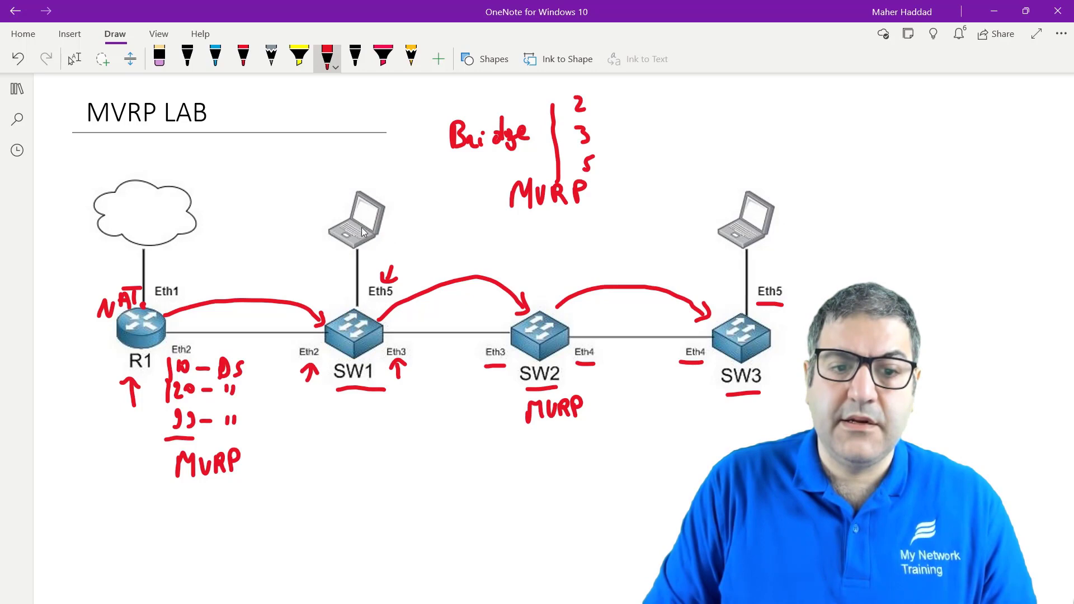
Label SW1's laptop 10 and SW3's laptop 20, adding arrows and marks near R1.
{"action": "mouse_move", "coordinate": [374, 165]}
{"action": "left_mouse_down"}
{"action": "mouse_move", "coordinate": [374, 185]}
{"action": "mouse_move", "coordinate": [388, 174]}
{"action": "left_mouse_up"}
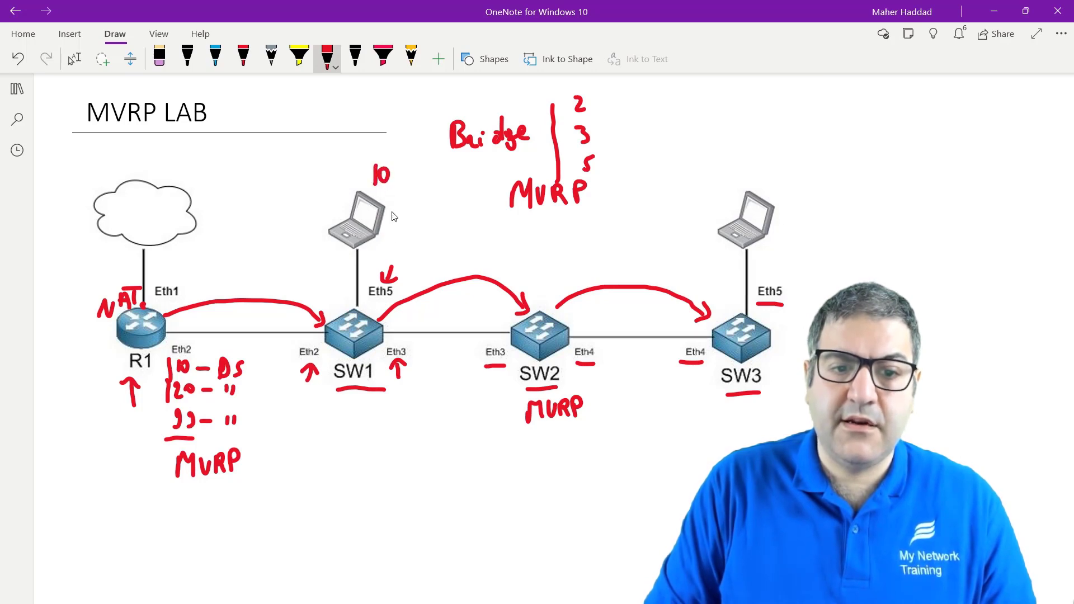
{"action": "left_click", "coordinate": [761, 168]}
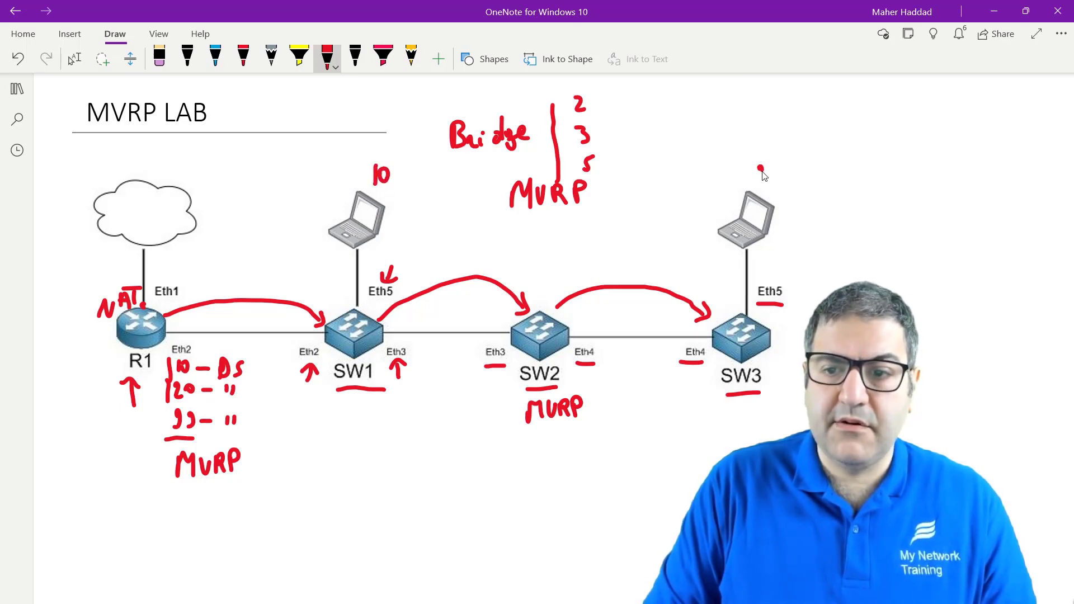
{"action": "mouse_move", "coordinate": [751, 172]}
{"action": "left_mouse_down"}
{"action": "mouse_move", "coordinate": [765, 180]}
{"action": "mouse_move", "coordinate": [778, 168]}
{"action": "left_mouse_up"}
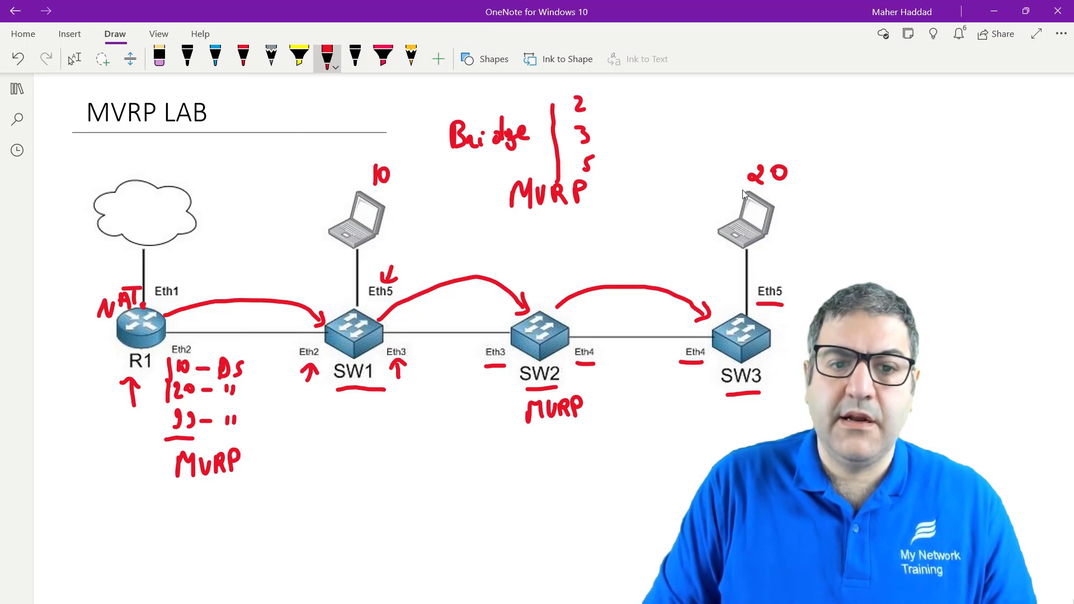
{"action": "left_click_drag", "start_coordinate": [336, 162], "coordinate": [348, 179]}
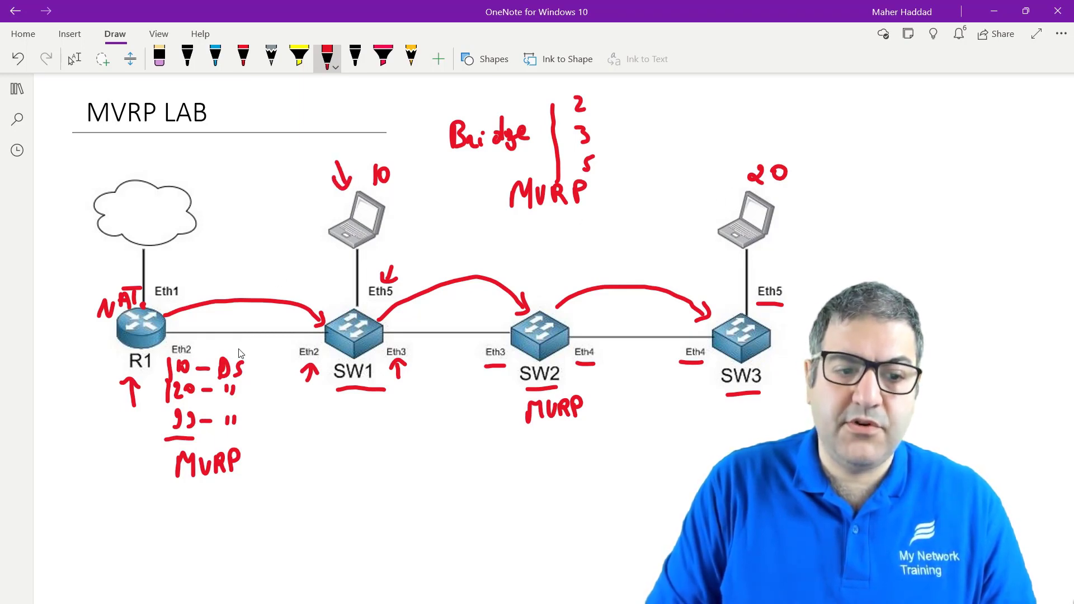
{"action": "left_click_drag", "start_coordinate": [241, 339], "coordinate": [229, 350]}
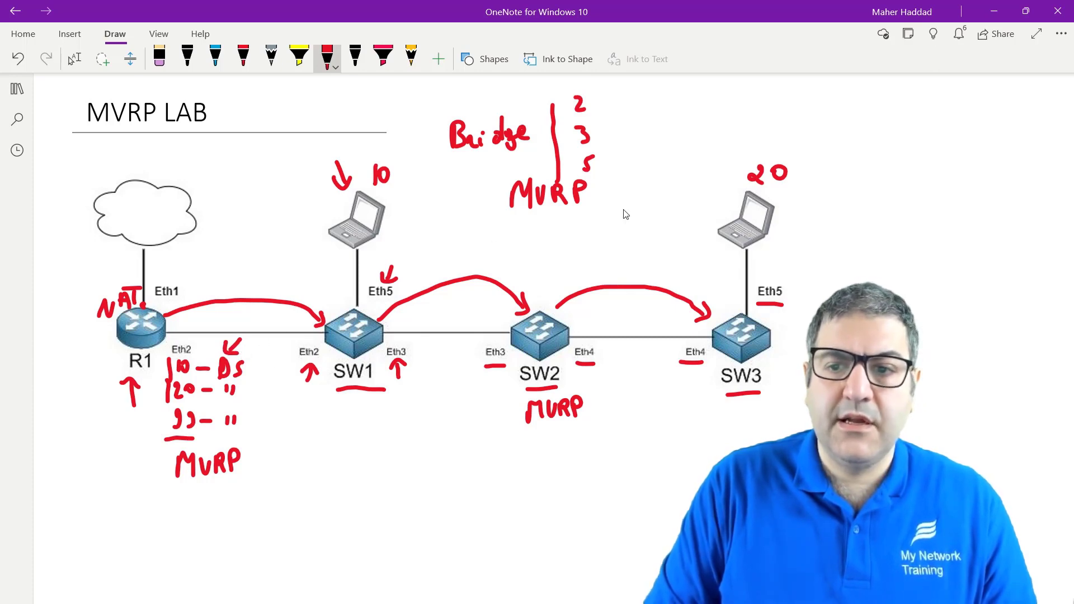
{"action": "left_click_drag", "start_coordinate": [745, 162], "coordinate": [804, 162]}
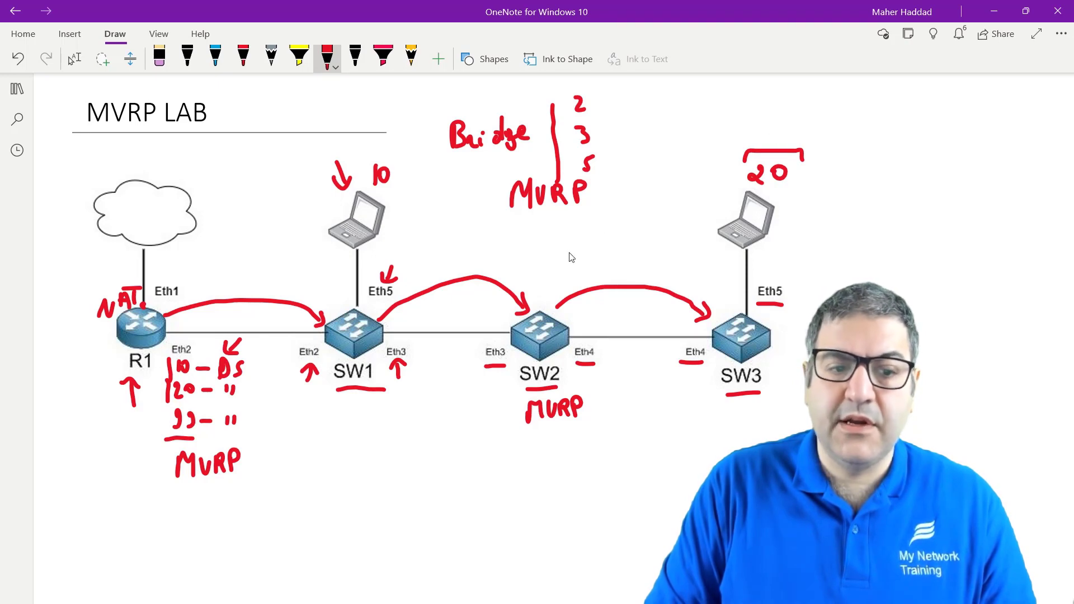
{"action": "mouse_move", "coordinate": [261, 385]}
{"action": "left_mouse_down"}
{"action": "mouse_move", "coordinate": [241, 392]}
{"action": "mouse_move", "coordinate": [253, 400]}
{"action": "left_mouse_up"}
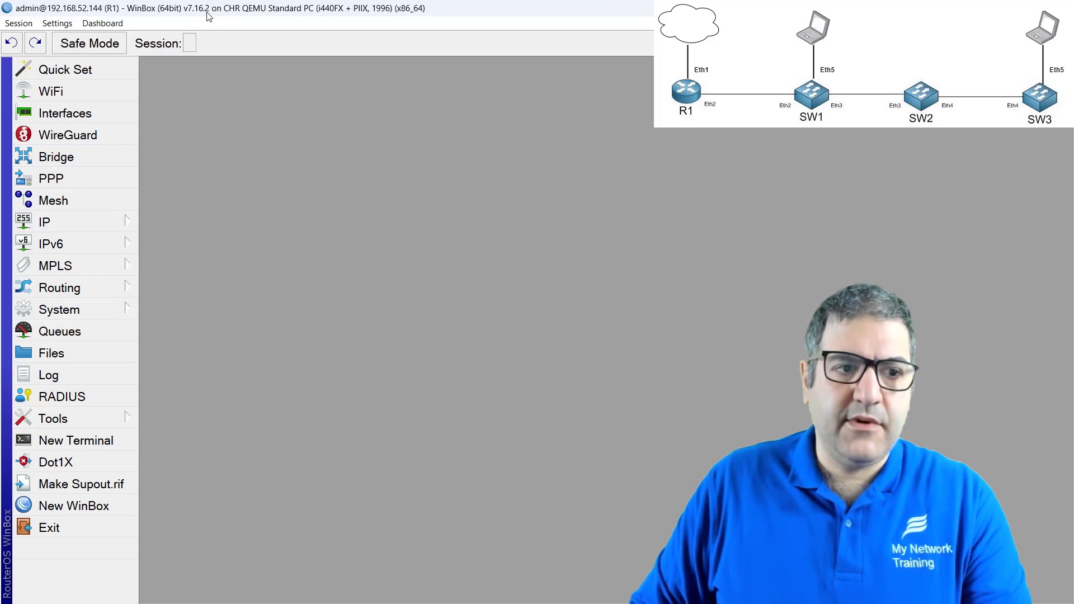
{"action": "left_click", "coordinate": [108, 312]}
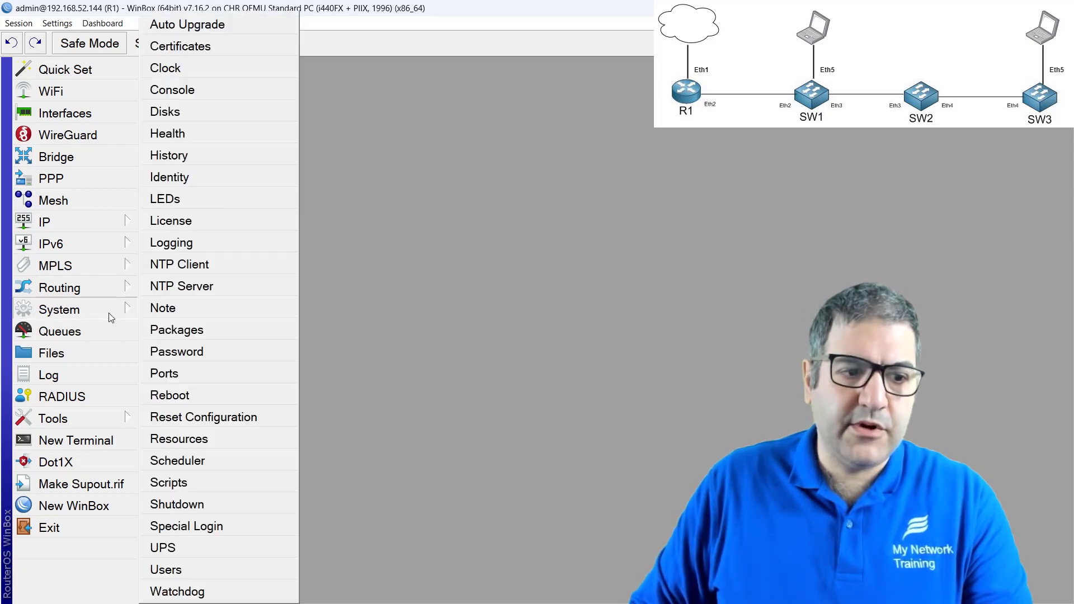
{"action": "left_click", "coordinate": [218, 439]}
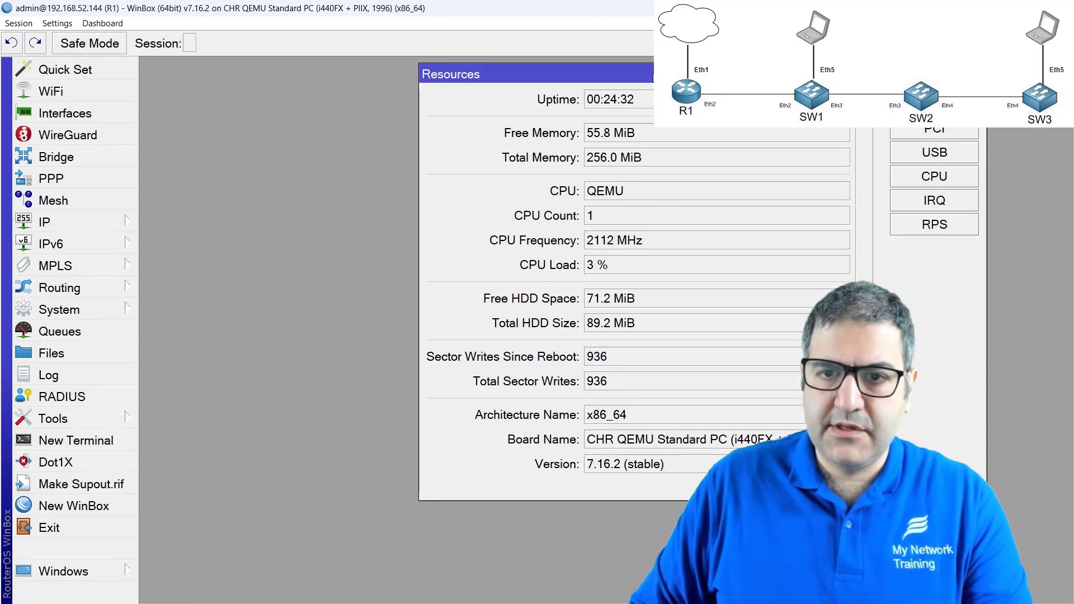
{"action": "left_click_drag", "start_coordinate": [660, 74], "coordinate": [466, 90]}
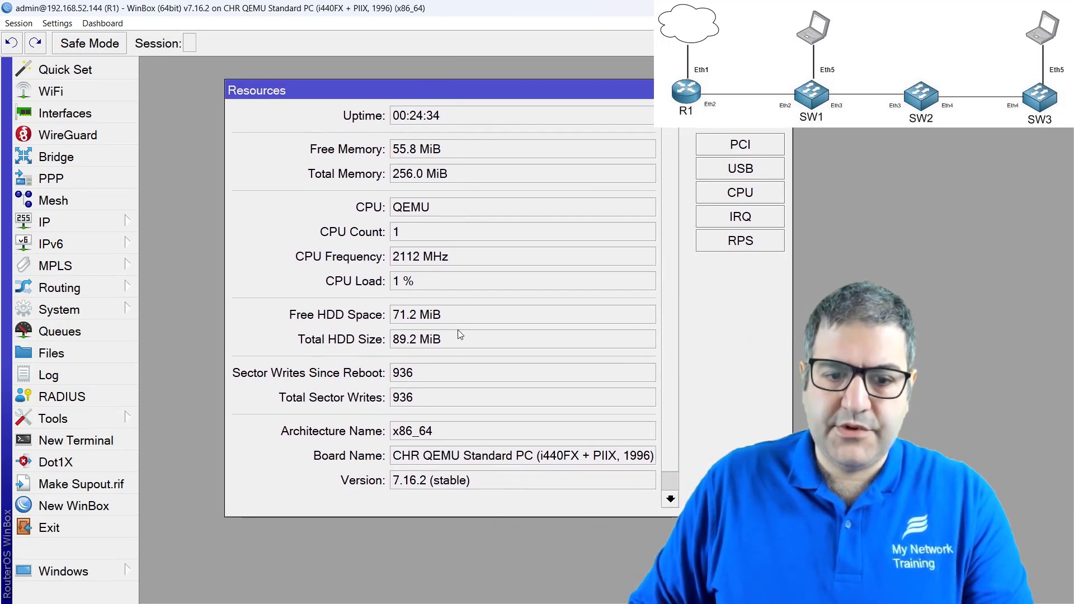
{"action": "left_click_drag", "start_coordinate": [472, 482], "coordinate": [398, 486]}
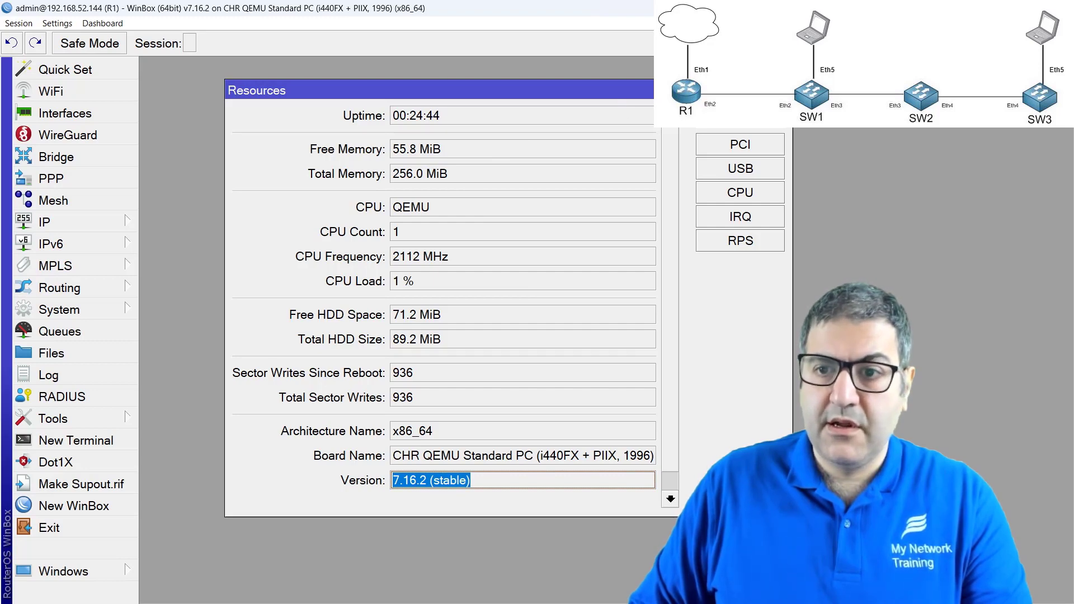
{"action": "key", "text": "Escape"}
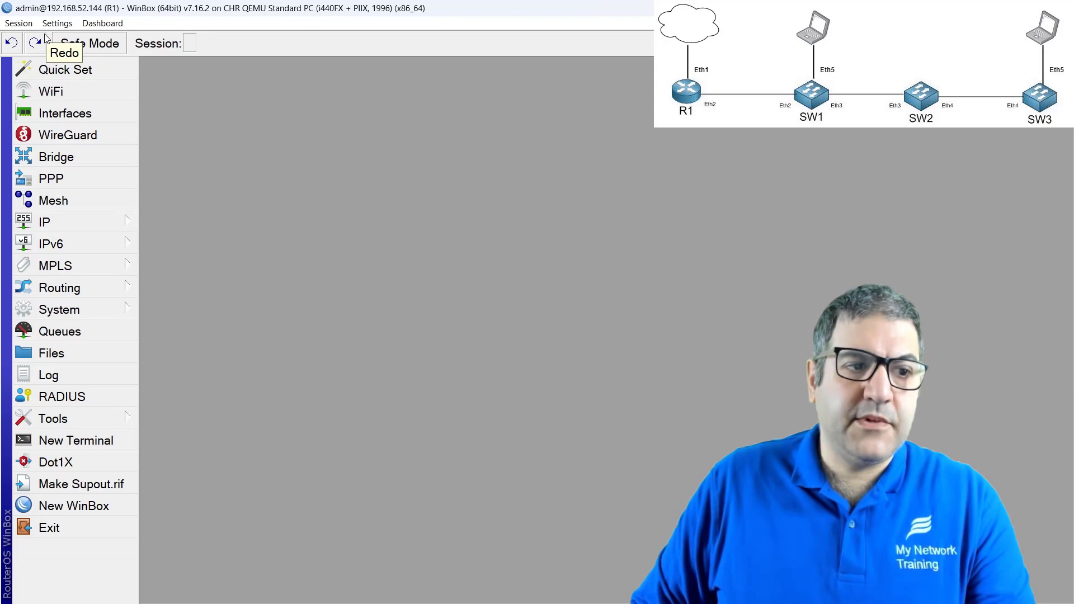
Inspect the ether1 DHCP client settings, discarding an accidental new client entry.
{"action": "left_click", "coordinate": [98, 224]}
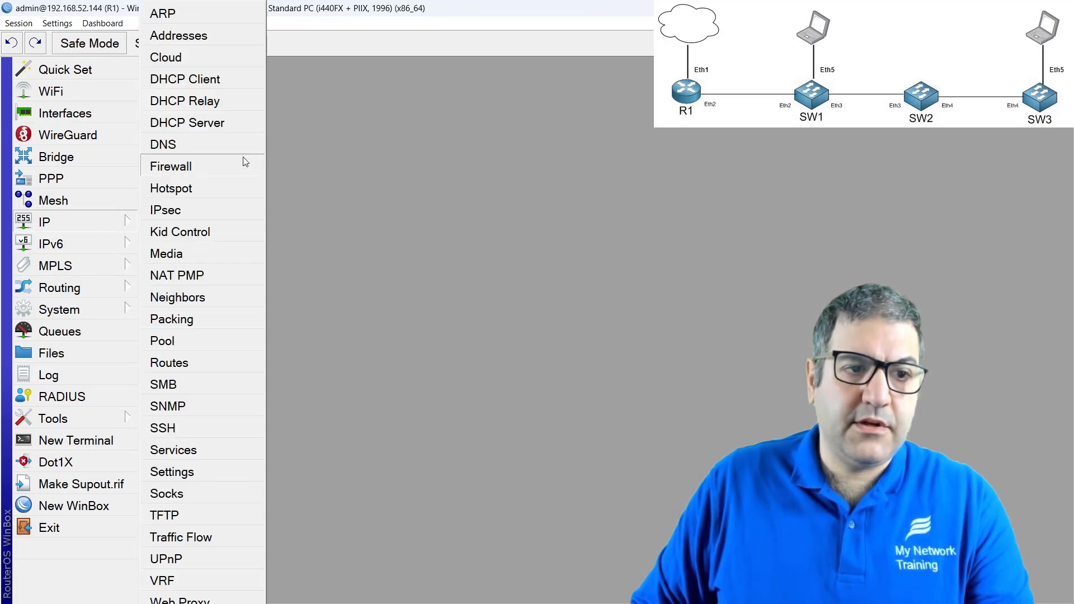
{"action": "left_click", "coordinate": [230, 76]}
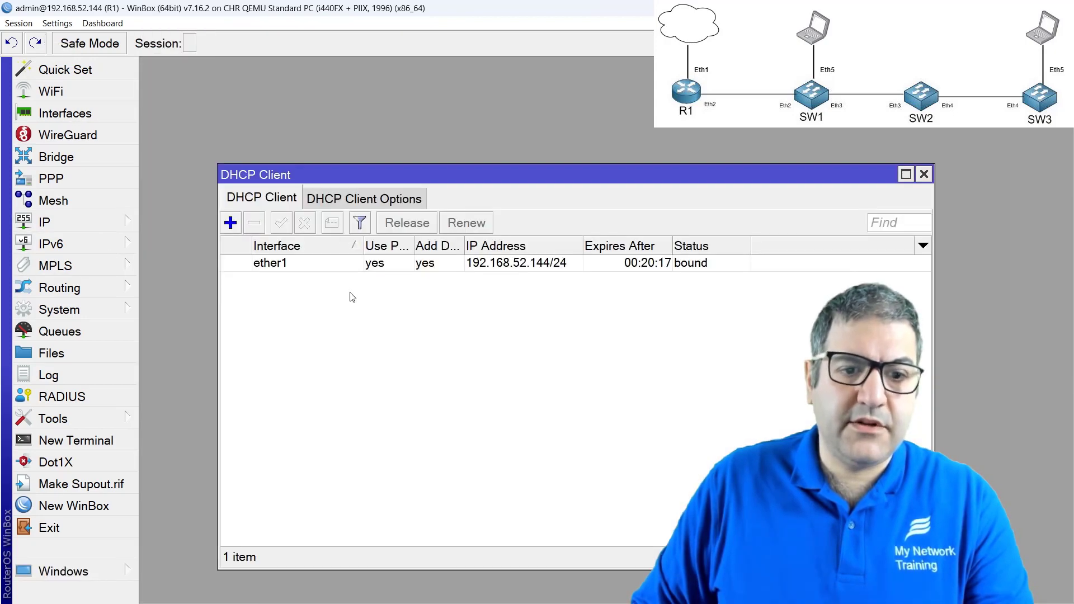
{"action": "left_click", "coordinate": [338, 263]}
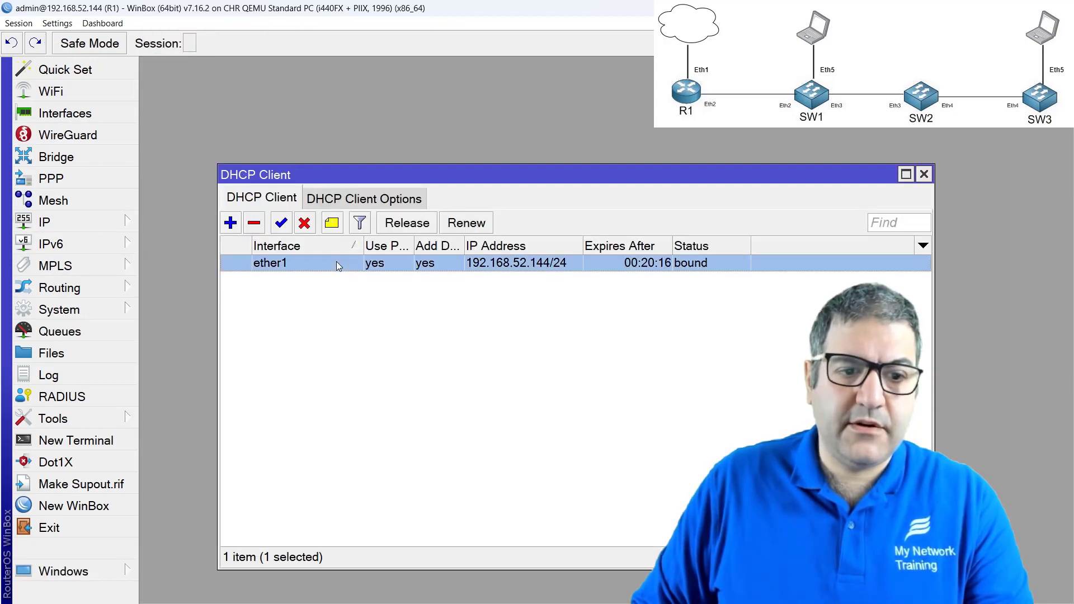
{"action": "double_click", "coordinate": [298, 263]}
{"action": "left_click", "coordinate": [272, 176]}
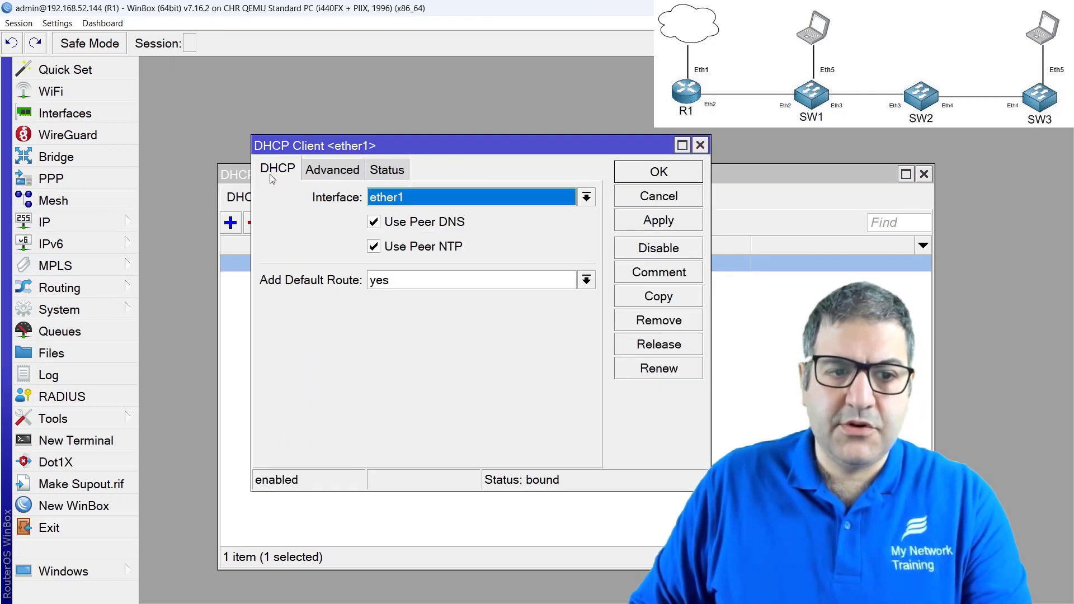
{"action": "key", "text": "Escape"}
{"action": "left_click", "coordinate": [230, 222]}
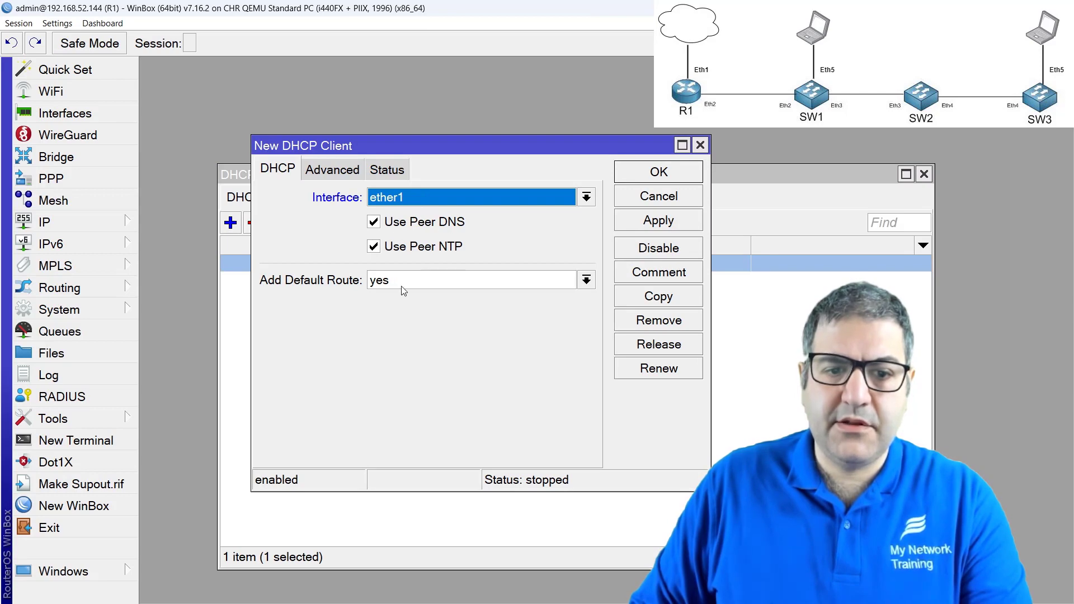
{"action": "left_click", "coordinate": [700, 145]}
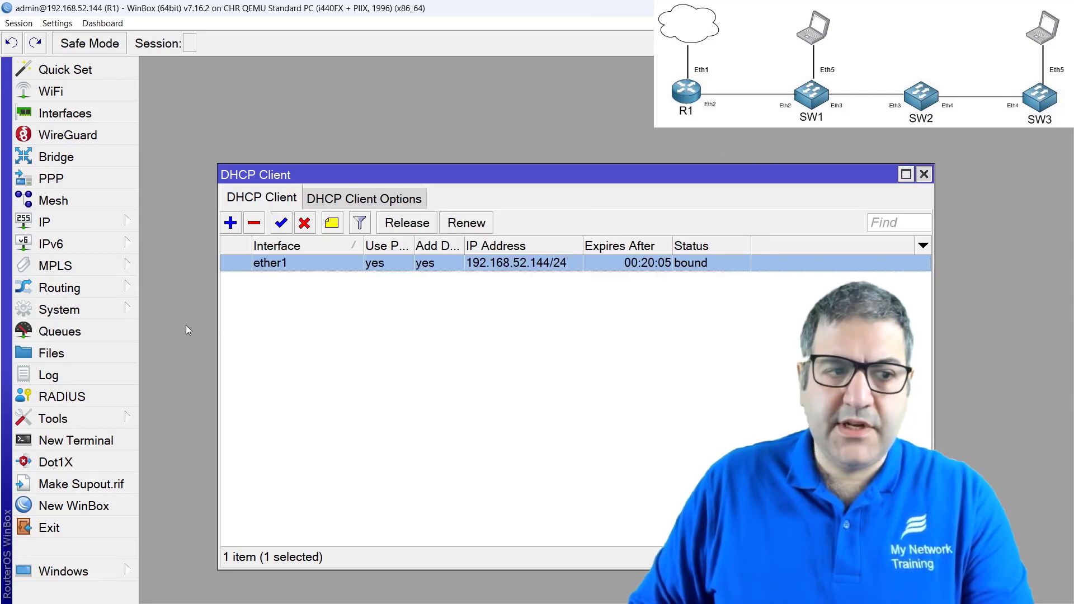
Review the 192.168.52.144/24 address and the 0.0.0.0/0 default route in the routing table.
{"action": "left_click", "coordinate": [69, 222]}
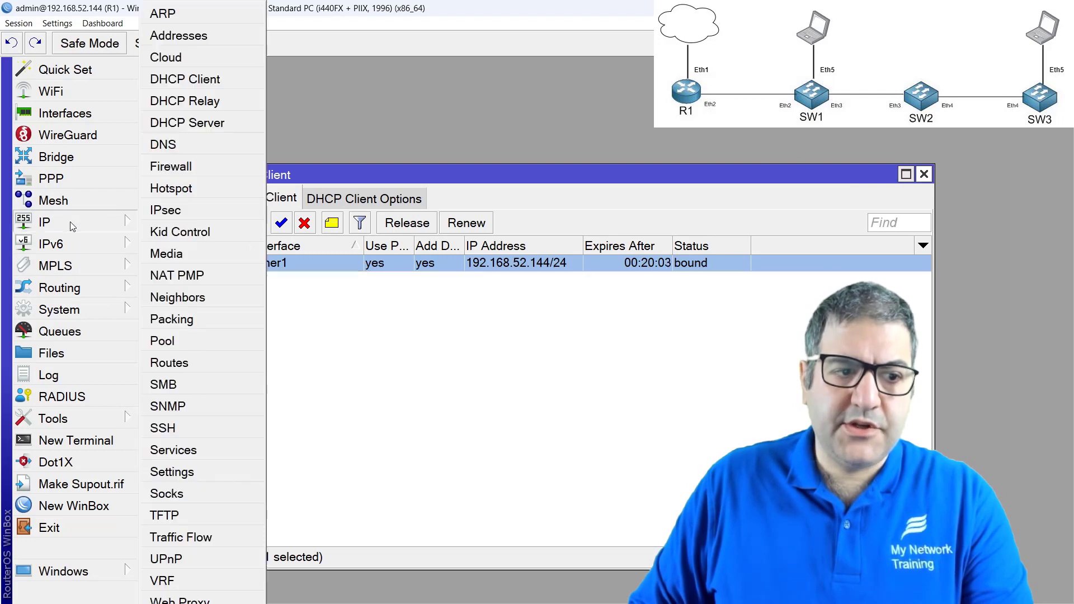
{"action": "left_click", "coordinate": [214, 37]}
{"action": "left_click", "coordinate": [260, 134]}
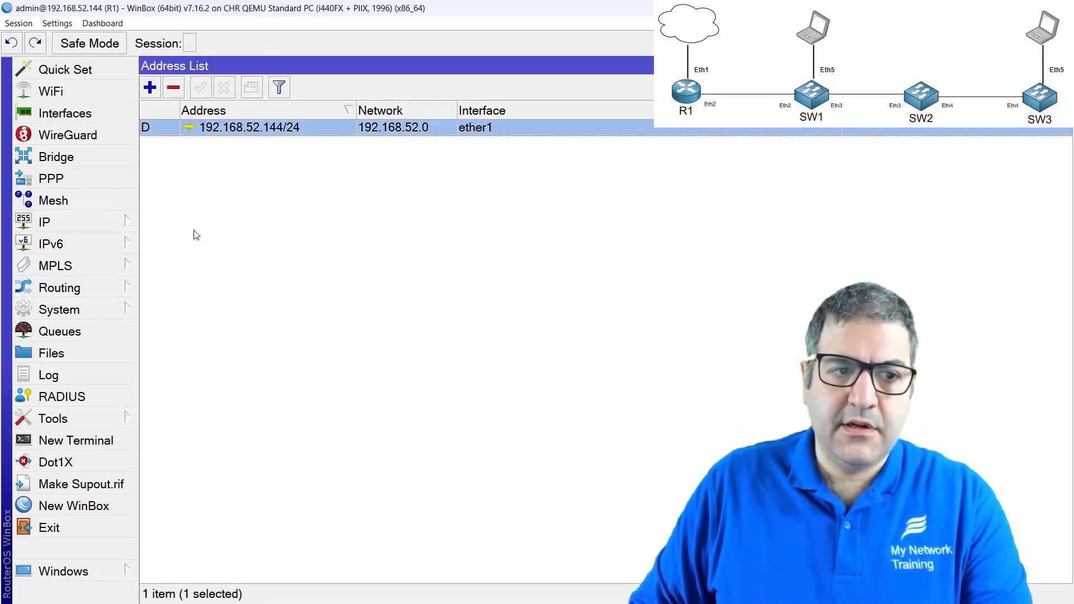
{"action": "left_click", "coordinate": [101, 224]}
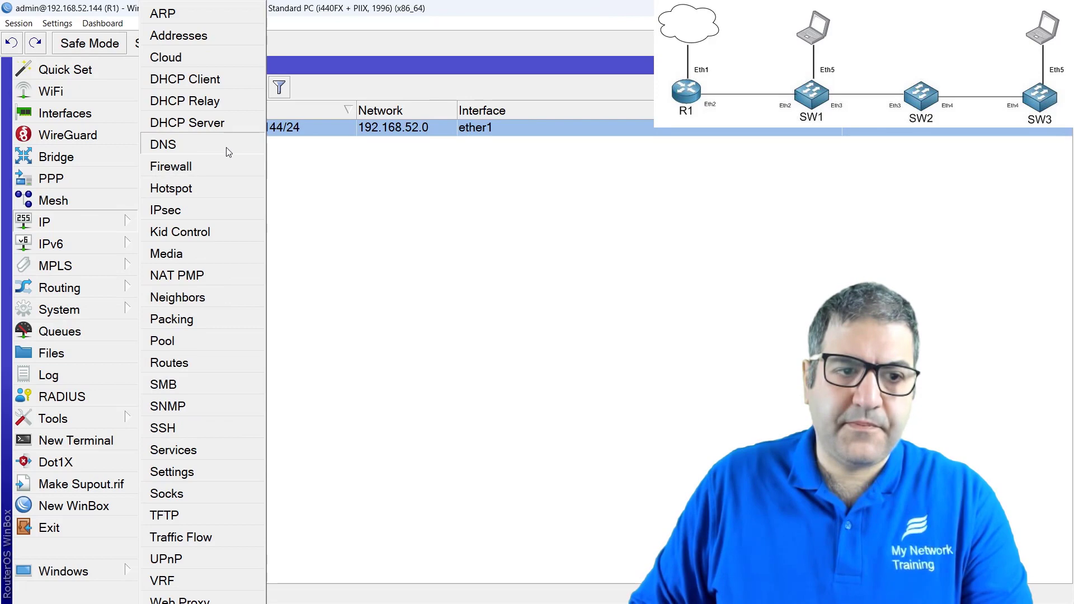
{"action": "left_click", "coordinate": [211, 363]}
{"action": "left_click", "coordinate": [213, 115]}
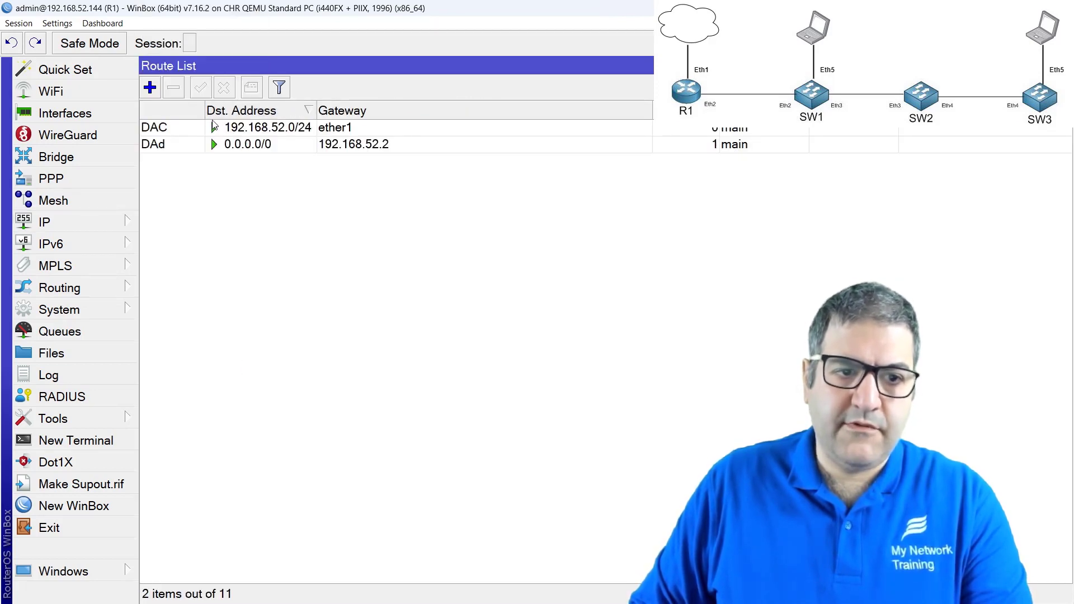
{"action": "left_click", "coordinate": [213, 127]}
{"action": "left_click", "coordinate": [216, 112]}
{"action": "left_click", "coordinate": [226, 129]}
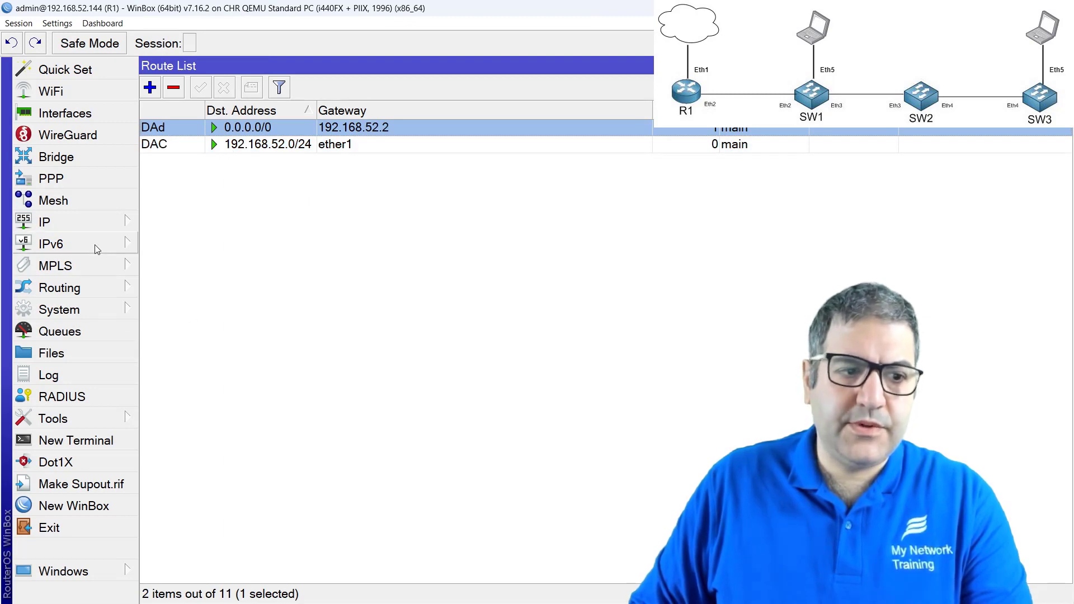
Set R1's DNS server to 8.8.8.8 and apply it.
{"action": "left_click", "coordinate": [87, 222]}
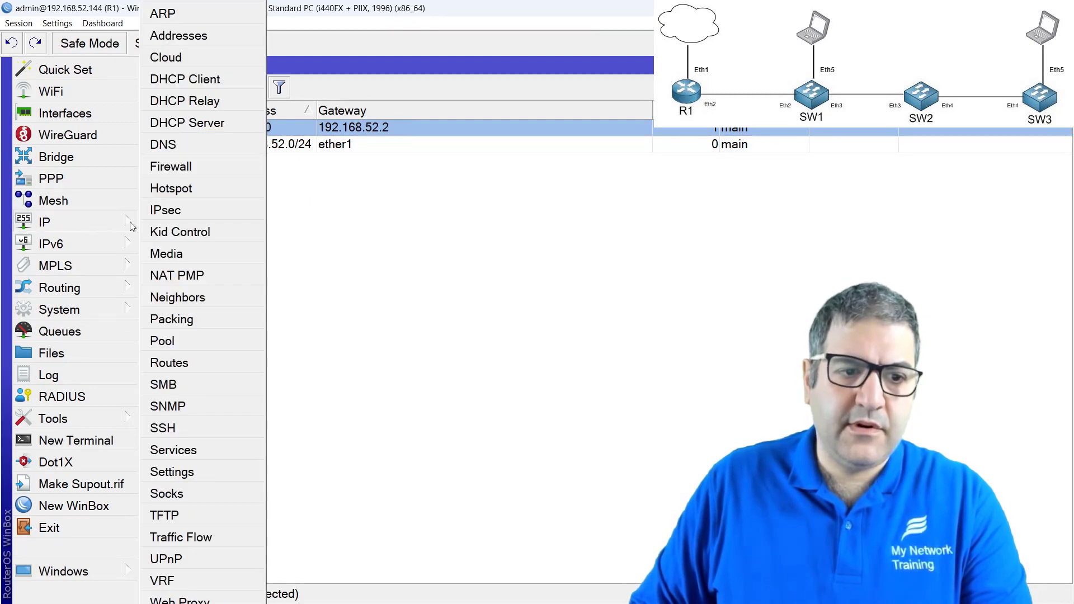
{"action": "left_click", "coordinate": [205, 147]}
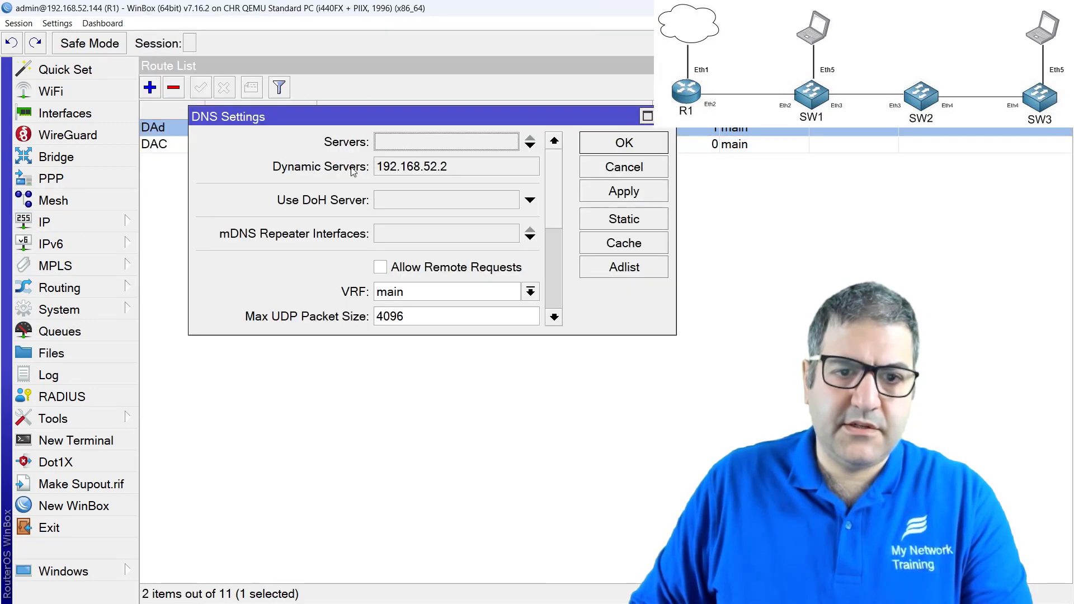
{"action": "left_click", "coordinate": [422, 147]}
{"action": "type", "text": "8.8.8.8"}
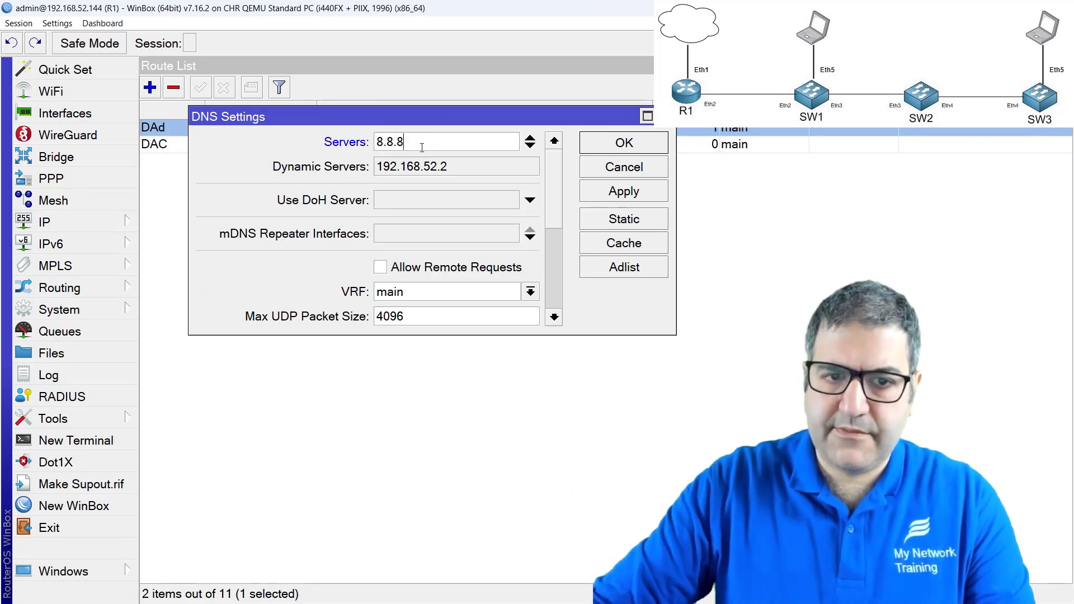
{"action": "left_click", "coordinate": [637, 193]}
{"action": "left_click", "coordinate": [633, 147]}
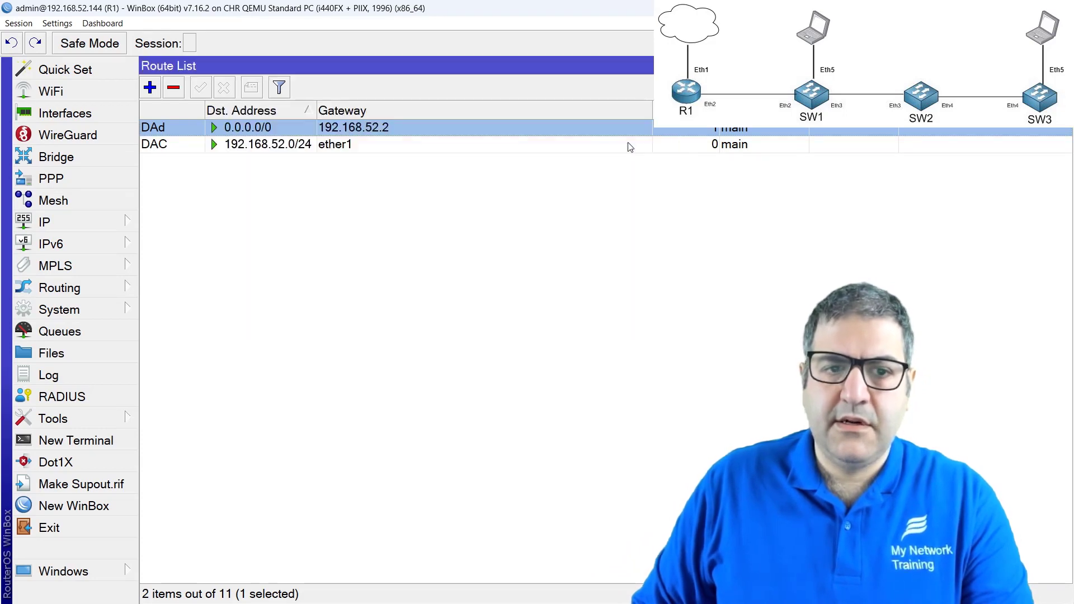
{"action": "left_click", "coordinate": [94, 444]}
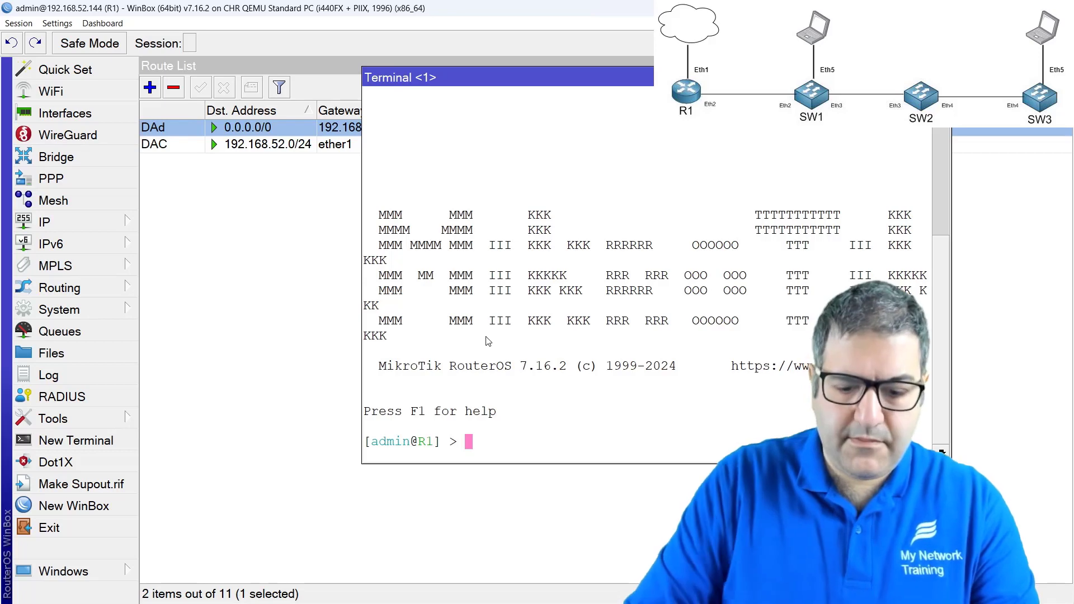
Ping google.com from R1's terminal and view the replies from 142.250.179.206.
{"action": "type", "text": "ping goo"}
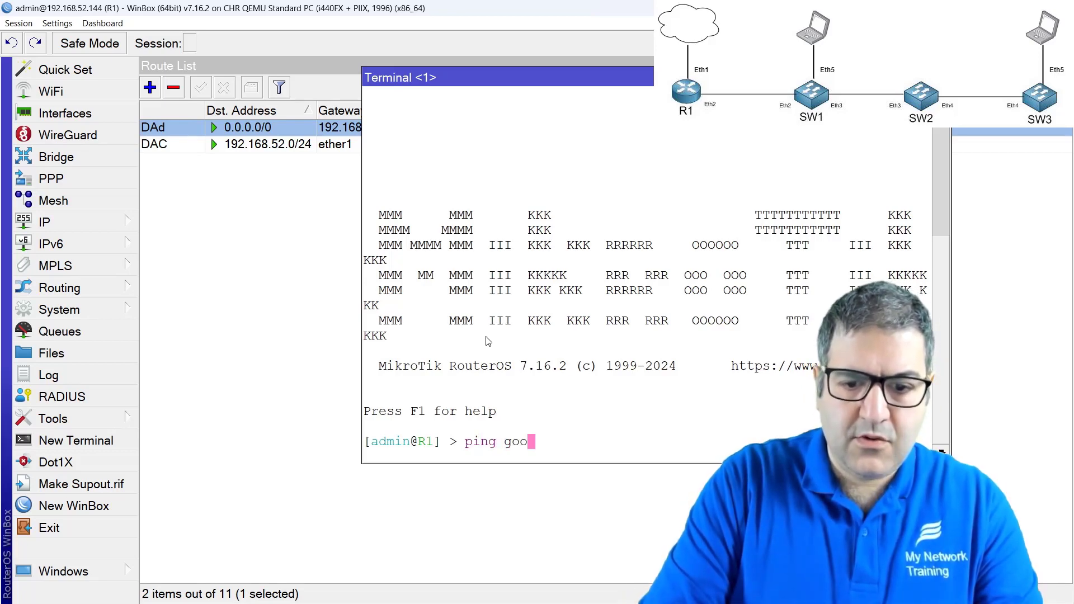
{"action": "type", "text": "gle.com"}
{"action": "key", "text": "Return"}
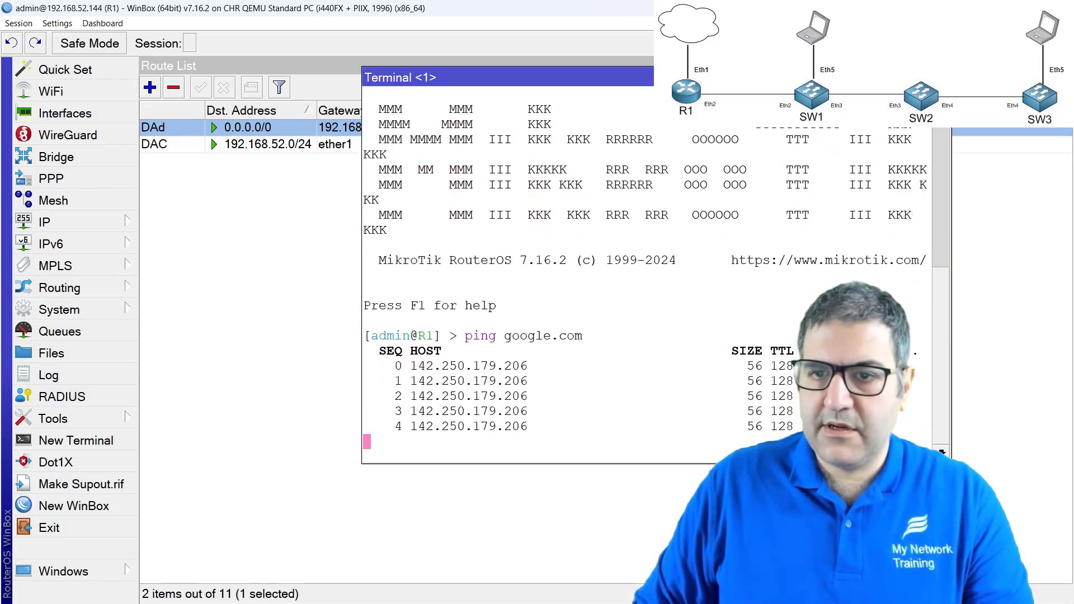
{"action": "left_click_drag", "start_coordinate": [448, 77], "coordinate": [266, 100]}
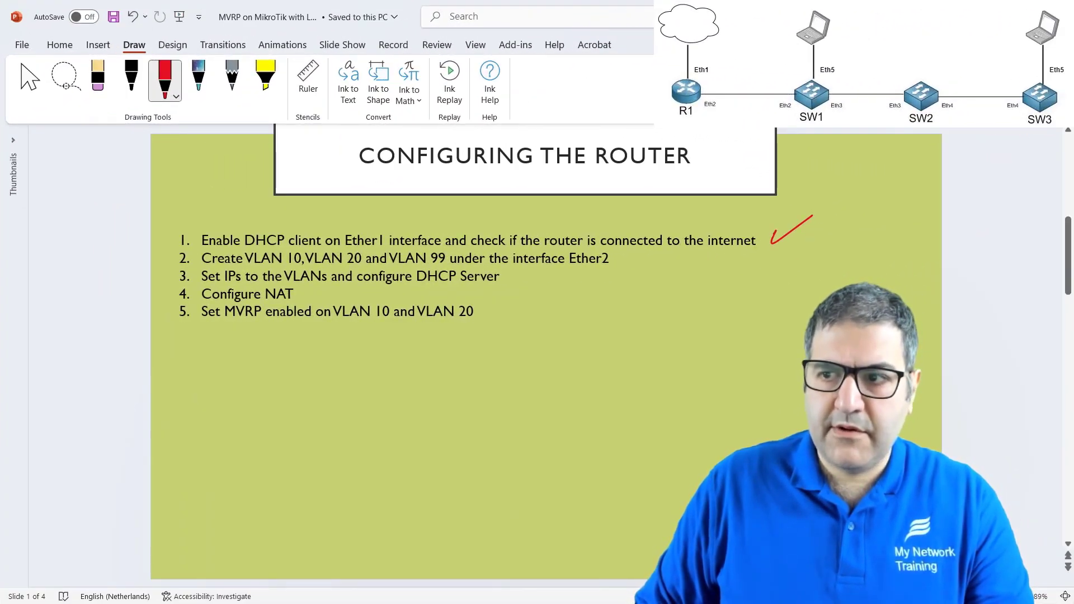
Toggle PowerPoint's ribbon display options, return to the Home tab, and switch back to WinBox.
{"action": "left_click", "coordinate": [1063, 118]}
{"action": "left_click", "coordinate": [1002, 259]}
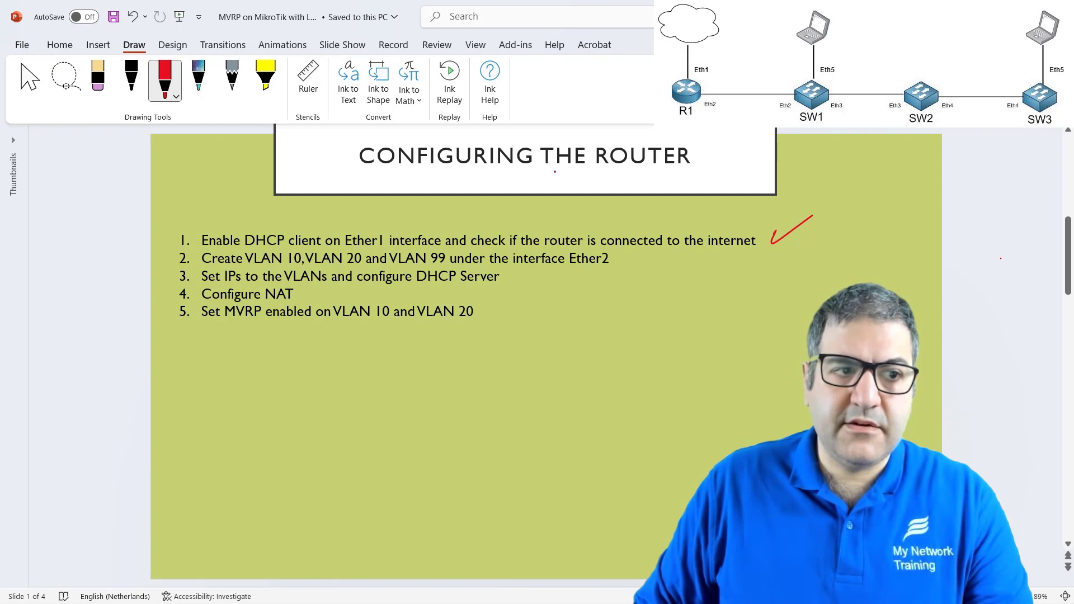
{"action": "left_click", "coordinate": [70, 46]}
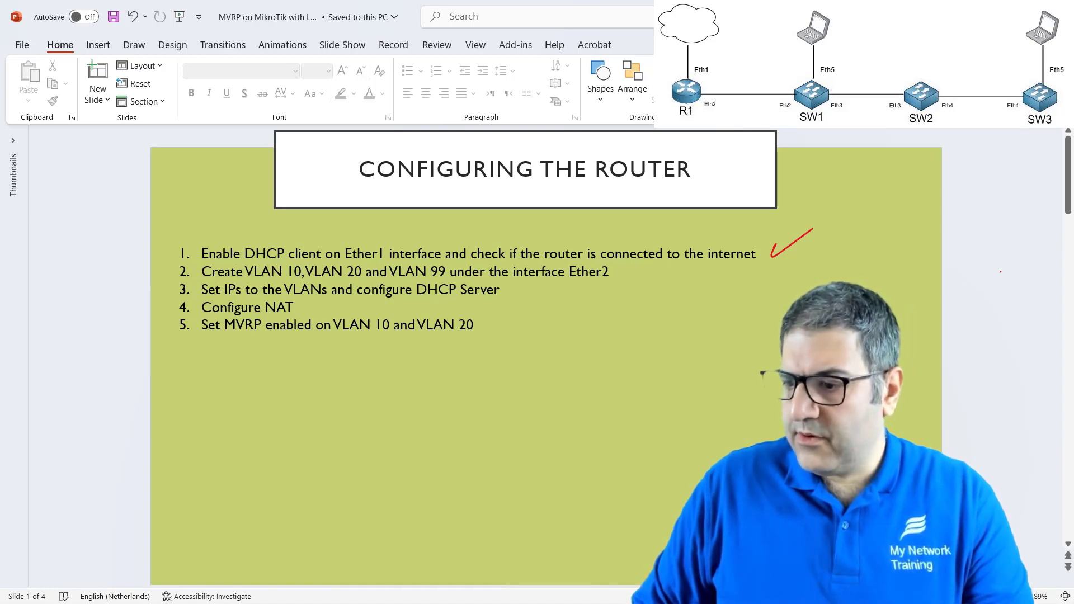
{"action": "key", "text": "alt+Tab"}
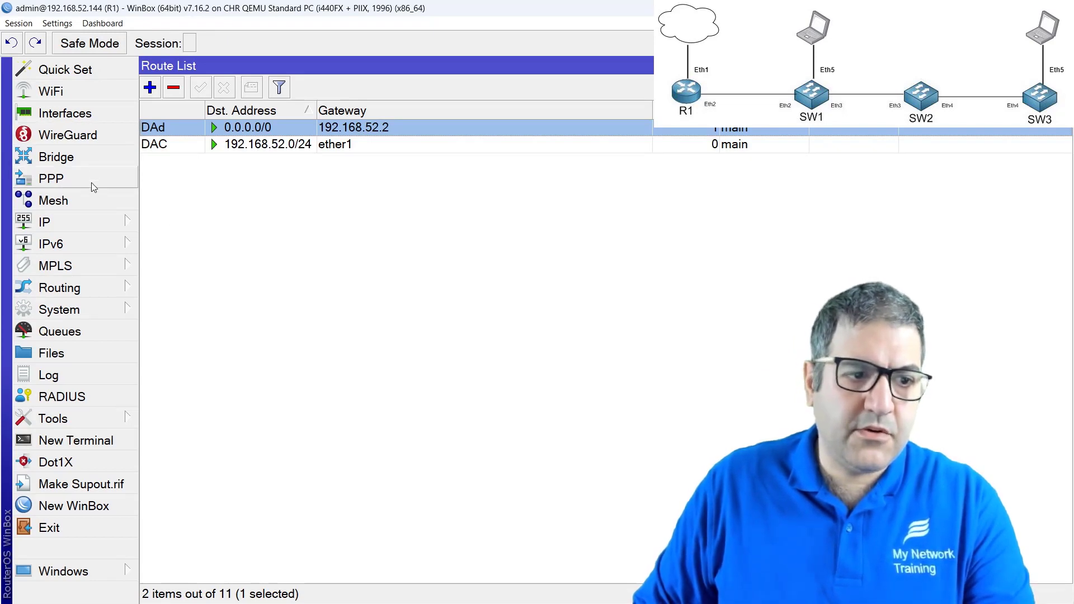
Add interface vlan10 with VLAN ID 10 on ether2, apply it, and make a copy.
{"action": "left_click", "coordinate": [65, 114]}
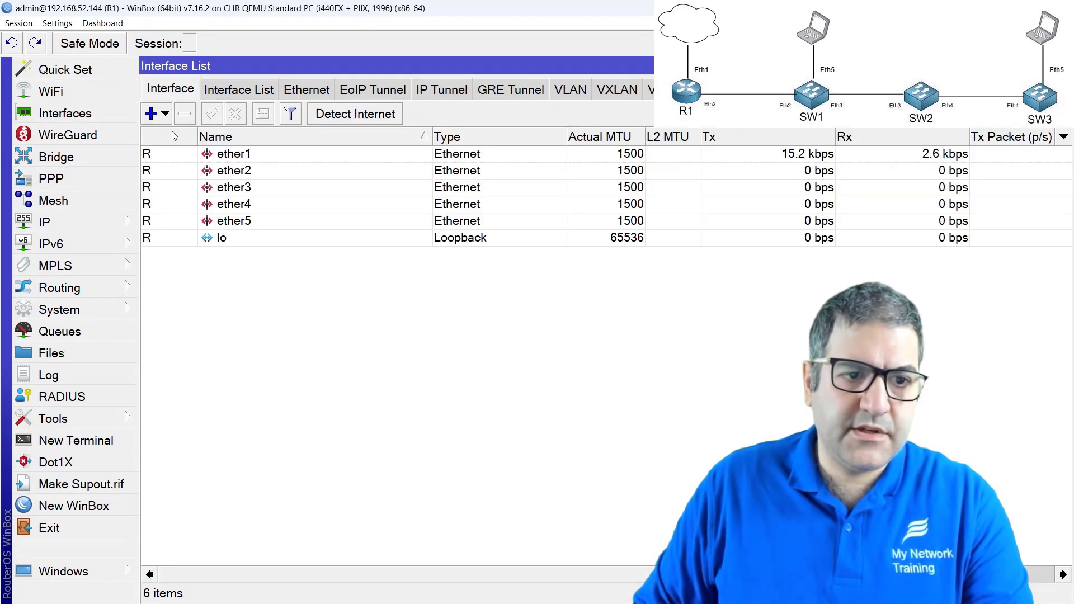
{"action": "left_click", "coordinate": [165, 114]}
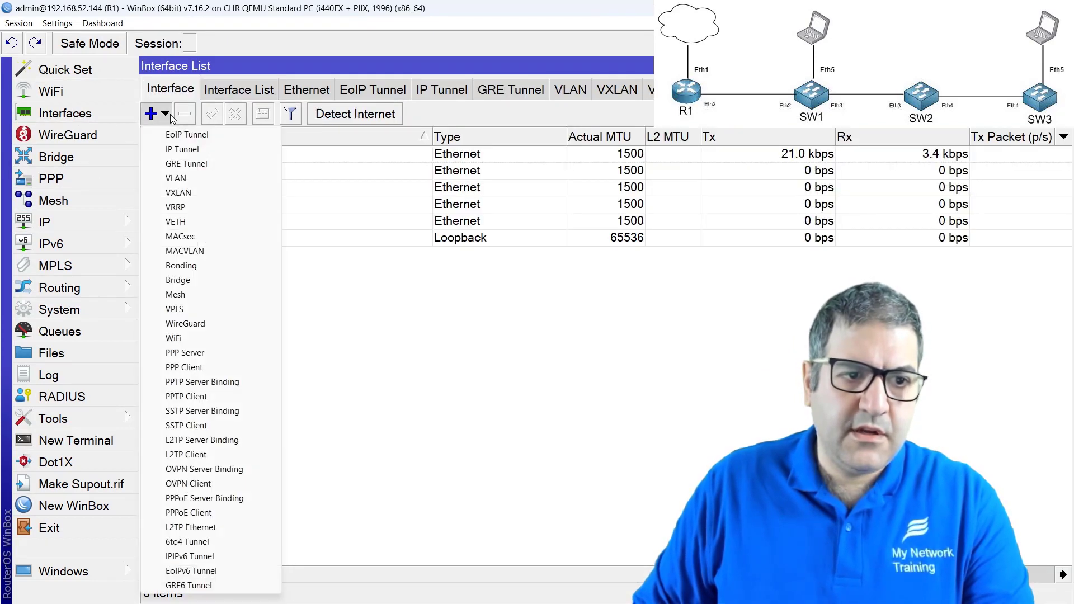
{"action": "left_click", "coordinate": [188, 178]}
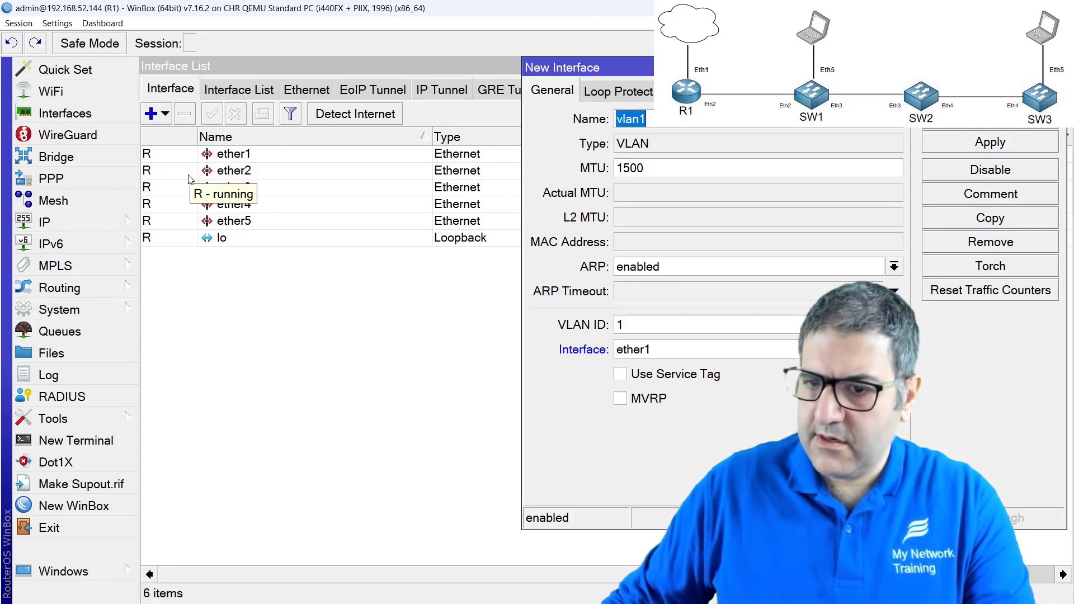
{"action": "key", "text": "End"}
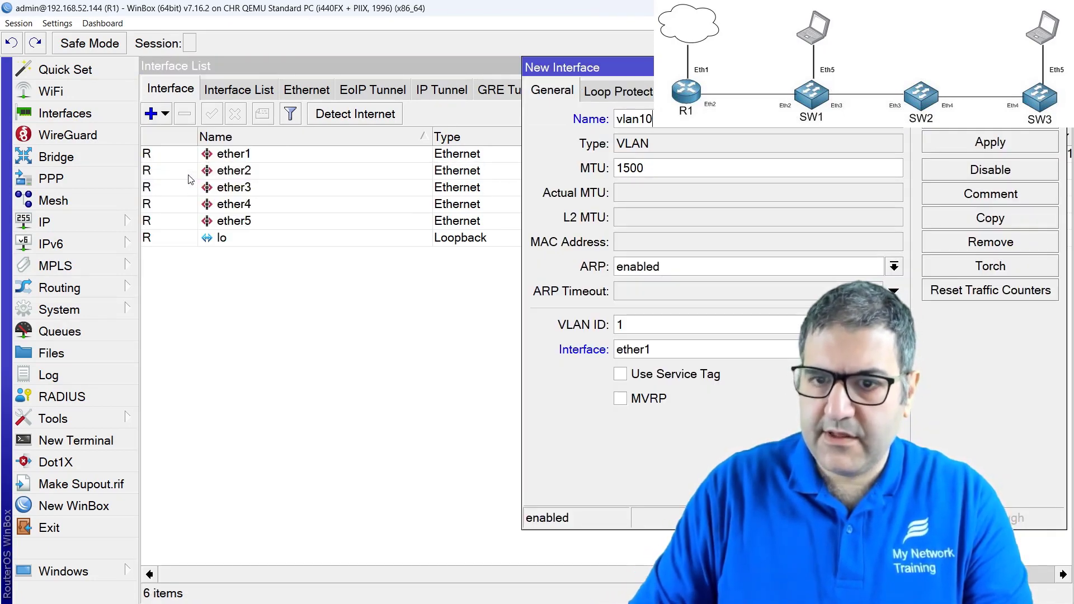
{"action": "key", "text": "Tab"}
{"action": "key", "text": "Tab"}
{"action": "key", "text": "Tab"}
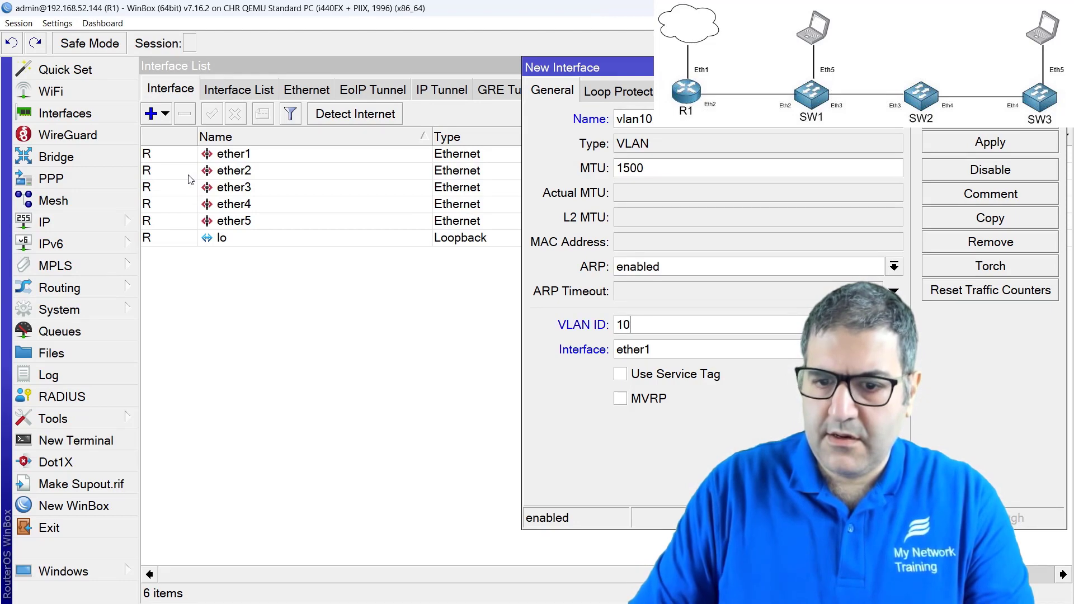
{"action": "key", "text": "Tab"}
{"action": "key", "text": "Down"}
{"action": "key", "text": "Down"}
{"action": "key", "text": "Return"}
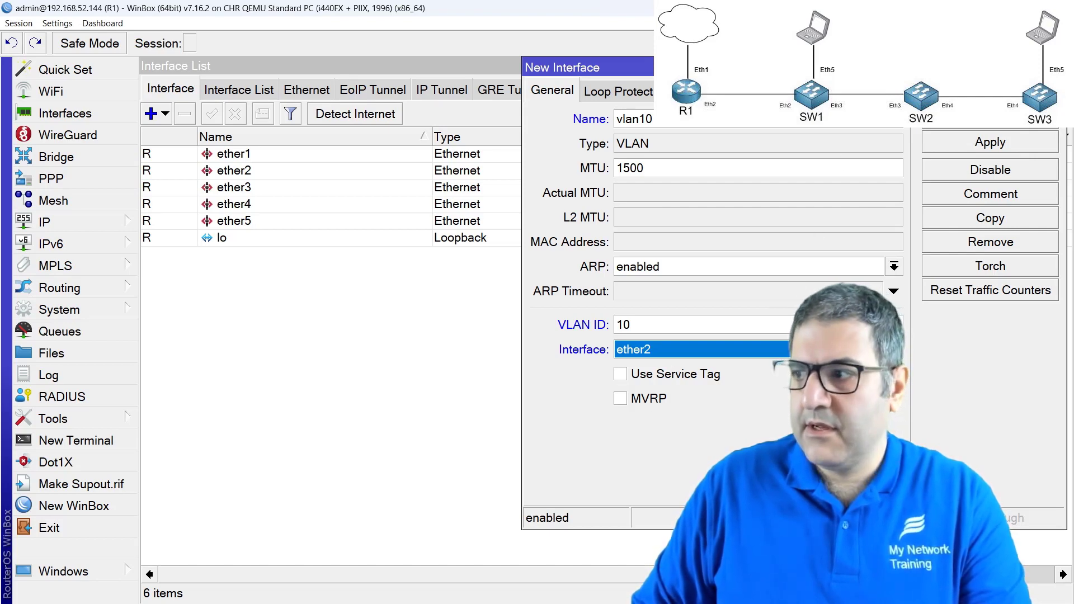
{"action": "left_click_drag", "start_coordinate": [582, 67], "coordinate": [251, 73]}
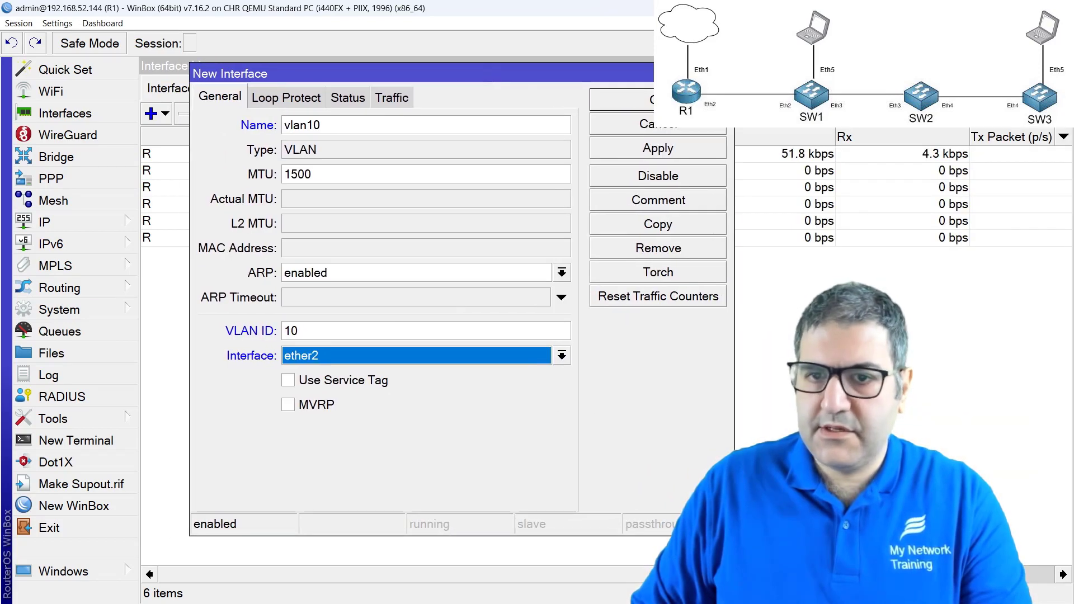
{"action": "left_click", "coordinate": [663, 149]}
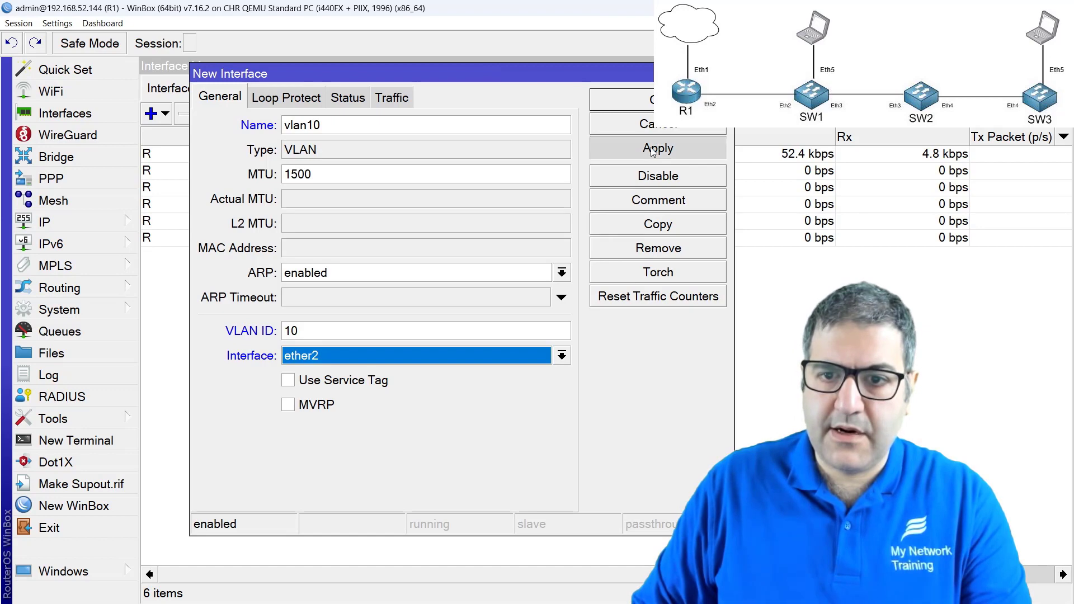
{"action": "left_click", "coordinate": [662, 225]}
{"action": "left_click_drag", "start_coordinate": [688, 66], "coordinate": [354, 84]}
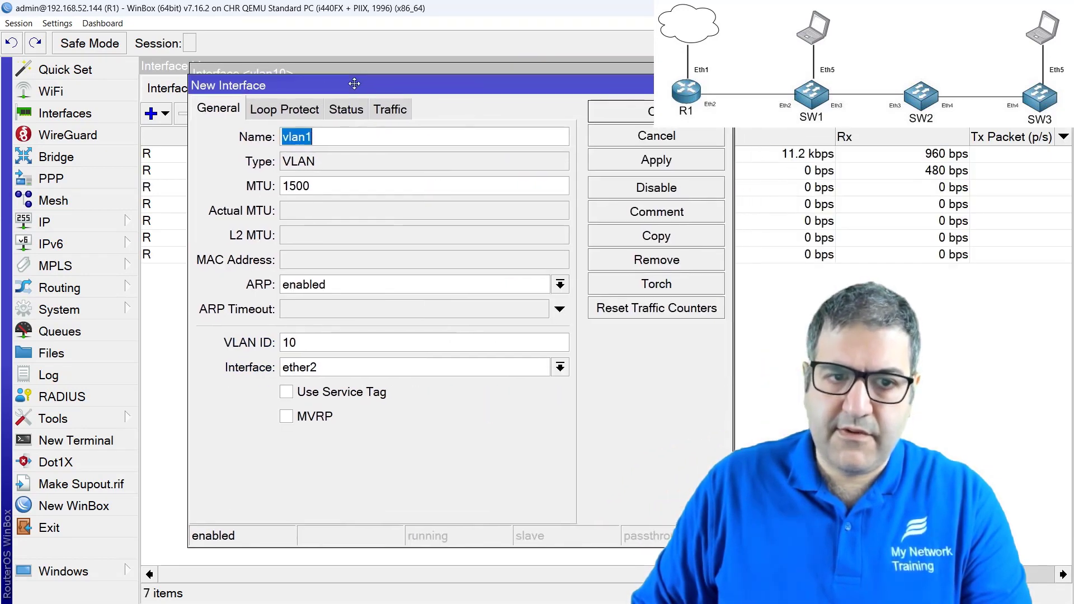
Rename the copy to vlan20 with VLAN ID 20 and apply it.
{"action": "left_click", "coordinate": [329, 141]}
{"action": "key", "text": "BackSpace"}
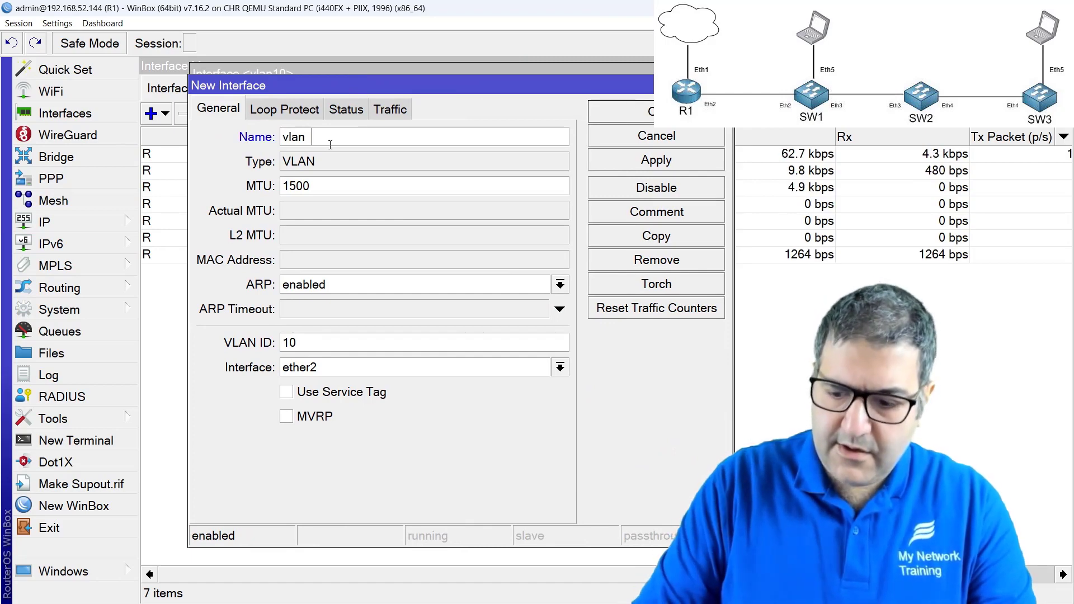
{"action": "type", "text": "20"}
{"action": "key", "text": "Tab"}
{"action": "key", "text": "Tab"}
{"action": "key", "text": "Tab"}
{"action": "key", "text": "Tab"}
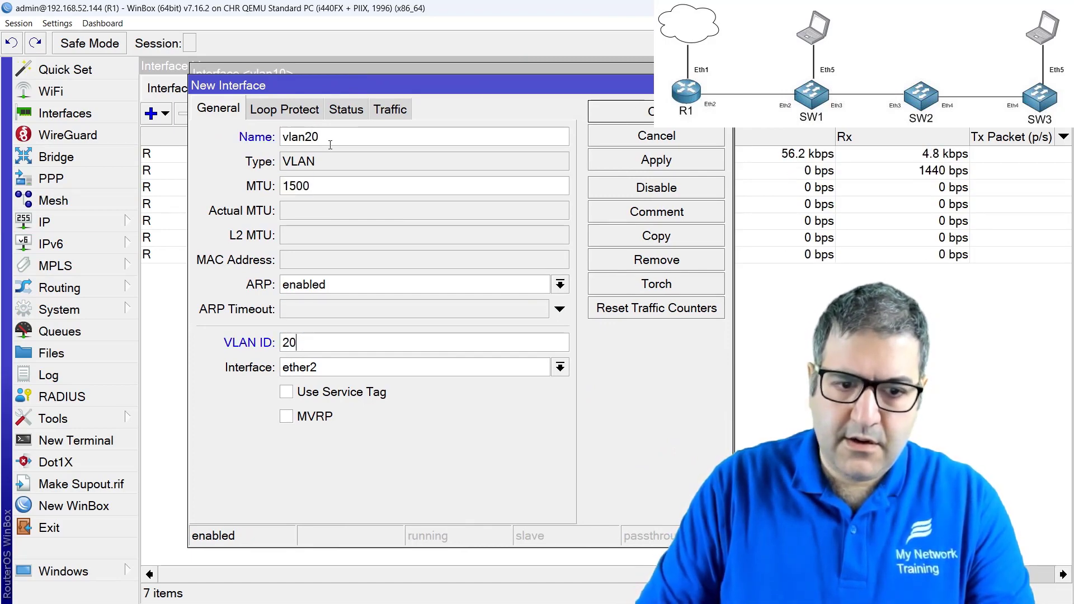
{"action": "type", "text": "20"}
{"action": "left_click", "coordinate": [660, 162]}
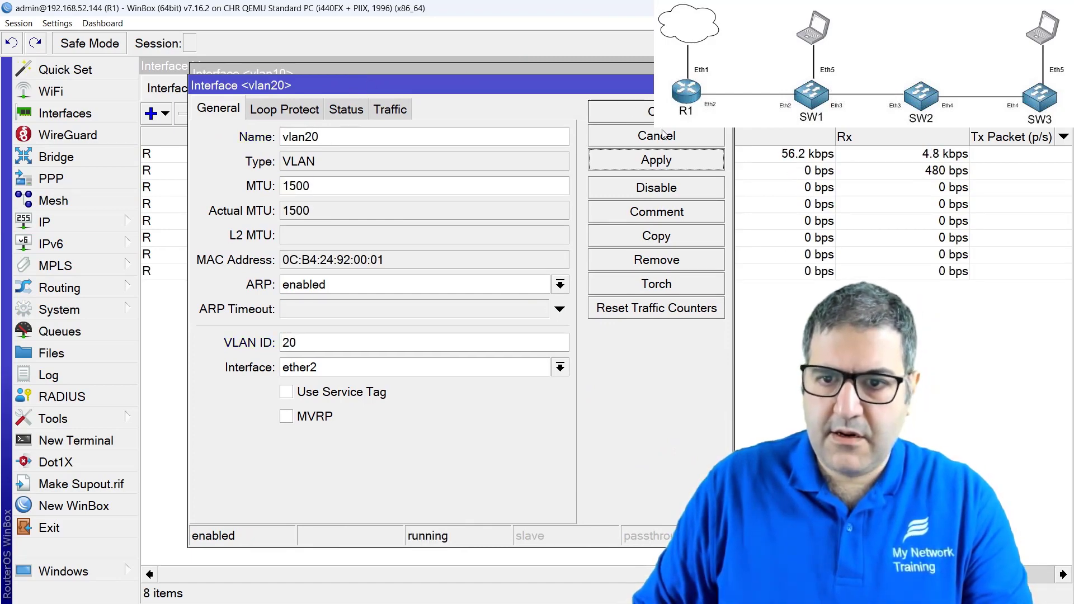
Create vlan99 with VLAN ID 99 from a copy, then close all interface windows.
{"action": "left_click", "coordinate": [669, 237]}
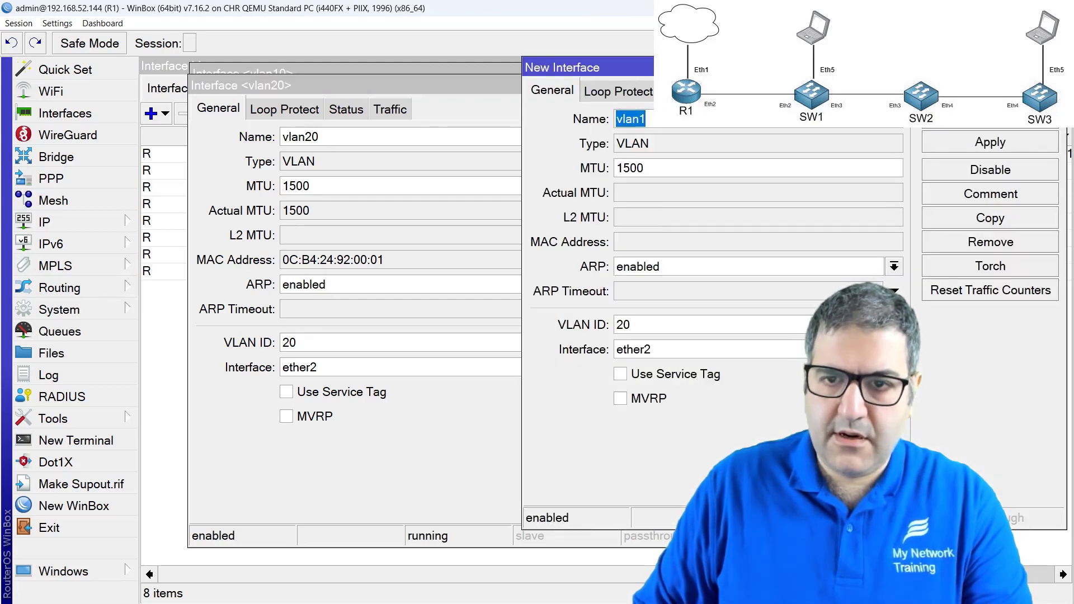
{"action": "left_click_drag", "start_coordinate": [663, 72], "coordinate": [343, 97]}
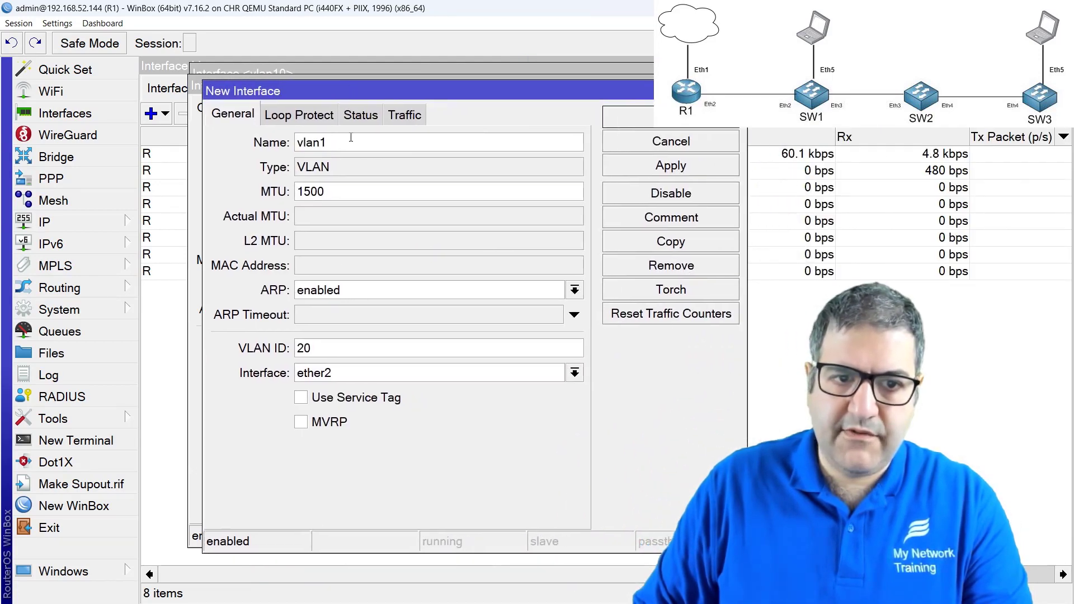
{"action": "key", "text": "BackSpace"}
{"action": "type", "text": "99"}
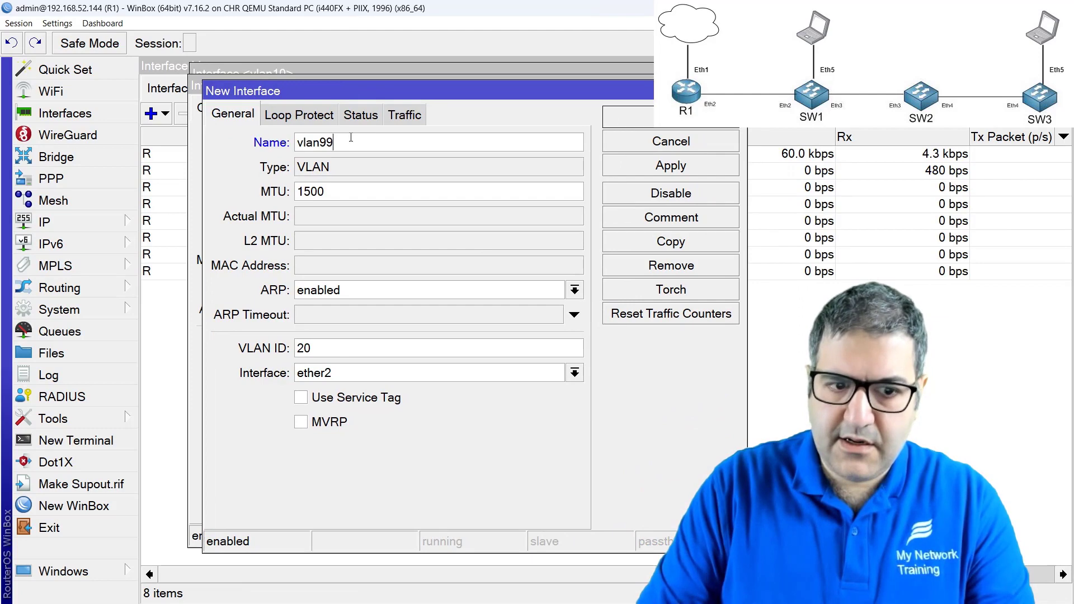
{"action": "key", "text": "Tab"}
{"action": "key", "text": "Tab"}
{"action": "key", "text": "Tab"}
{"action": "key", "text": "Tab"}
{"action": "type", "text": "9"}
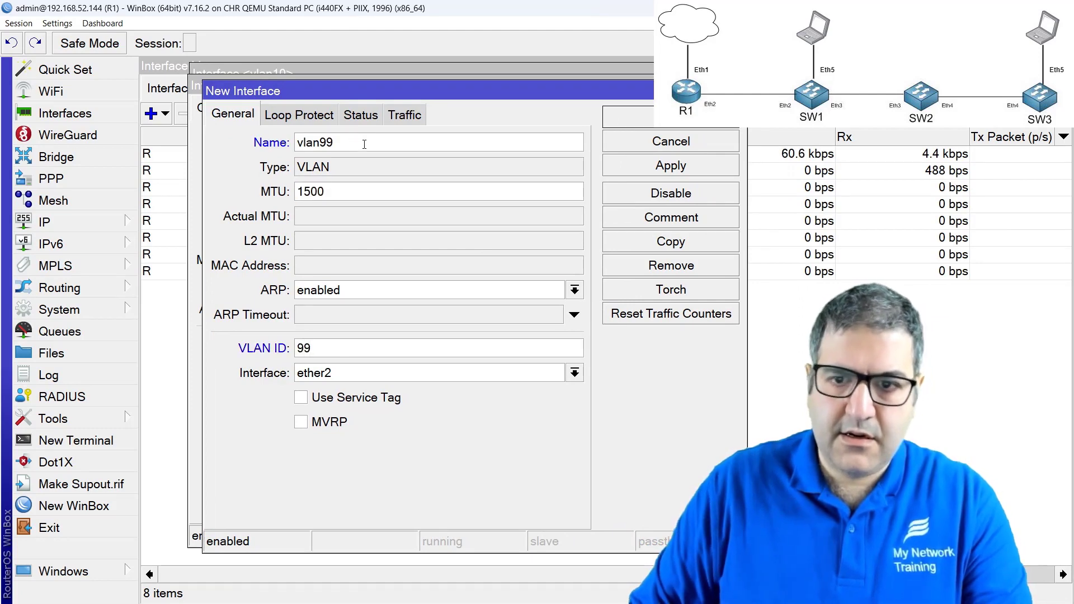
{"action": "left_click", "coordinate": [656, 166]}
{"action": "left_click", "coordinate": [660, 116]}
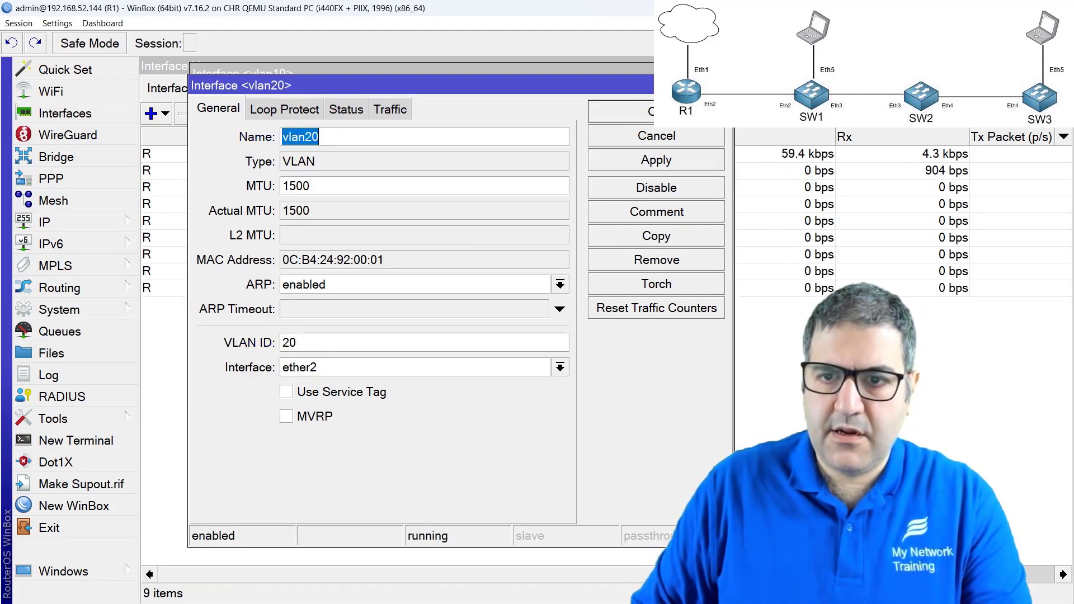
{"action": "left_click", "coordinate": [661, 110]}
{"action": "left_click", "coordinate": [658, 101]}
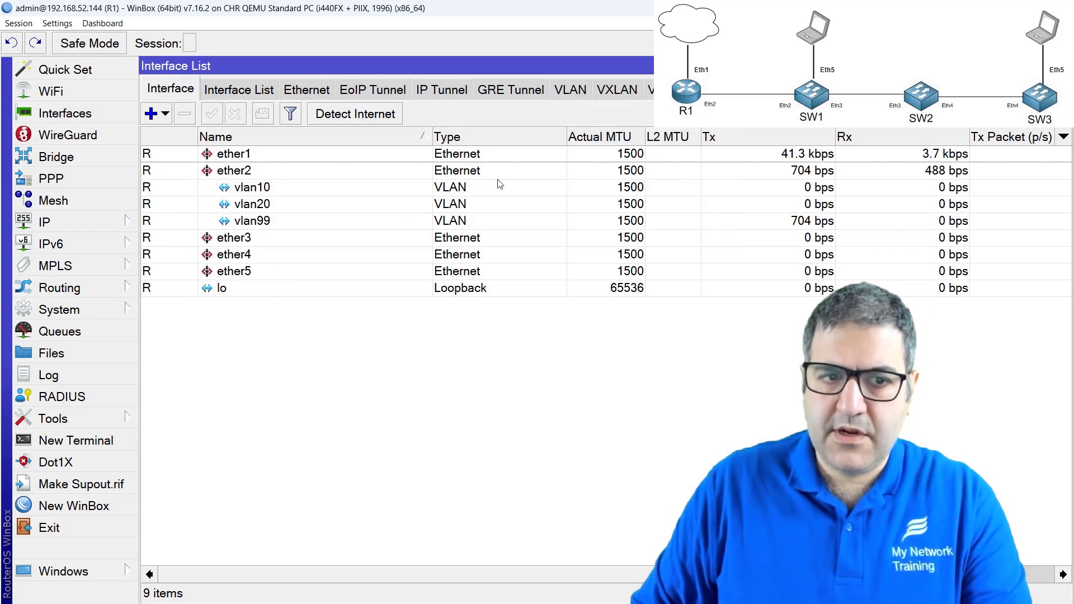
{"action": "left_click", "coordinate": [283, 203]}
Highlight vlan99 in R1's interface list, then switch from PowerPoint back to WinBox.
{"action": "left_click", "coordinate": [282, 220]}
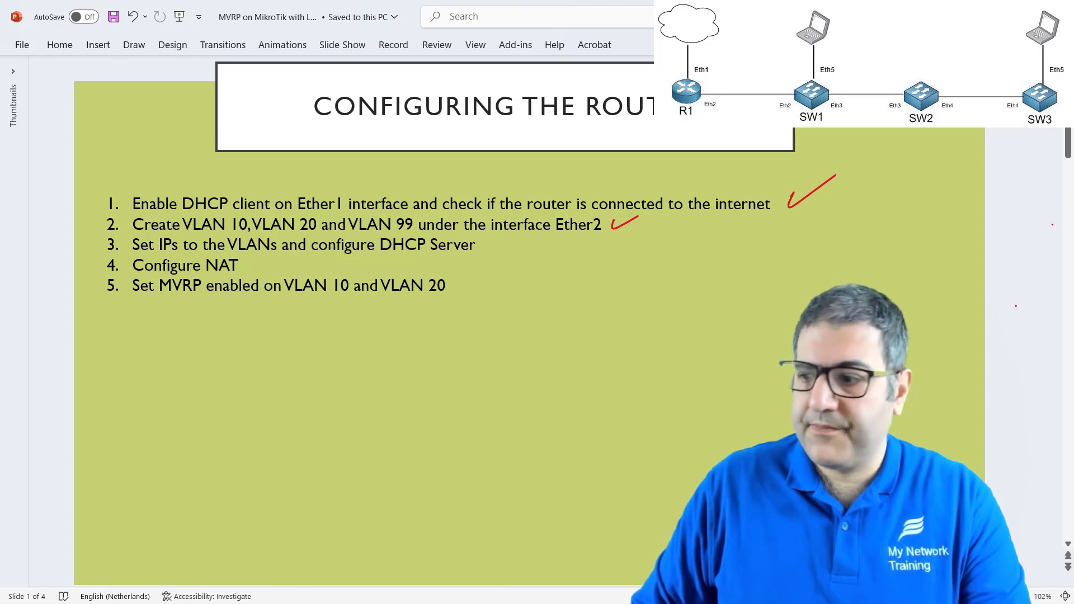
{"action": "key", "text": "alt+Tab"}
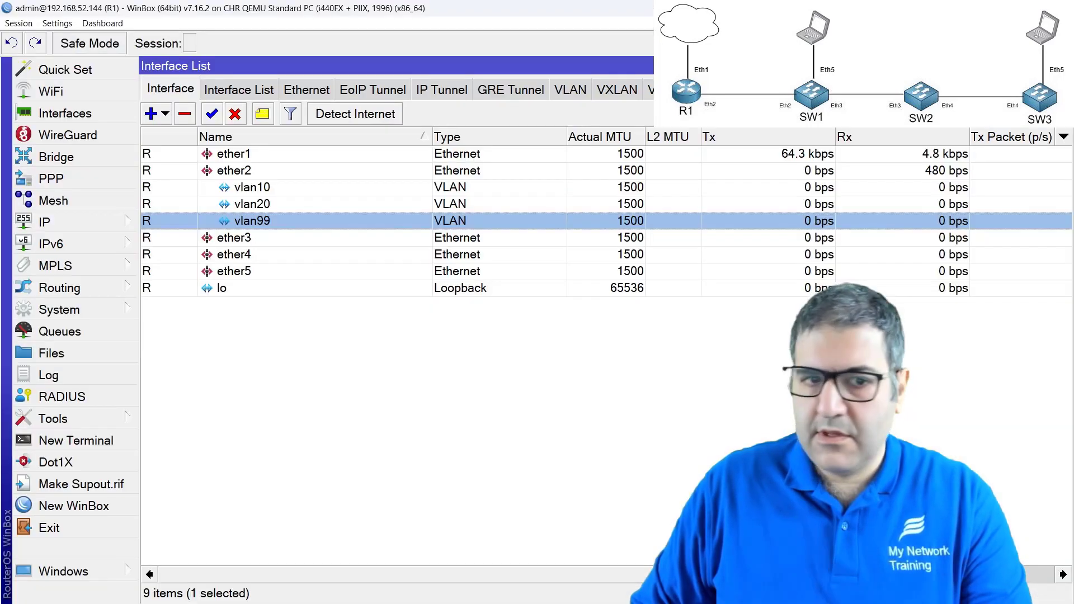
Add address 10.10.10.1/24 on vlan10 in the IP address list.
{"action": "left_click", "coordinate": [268, 191]}
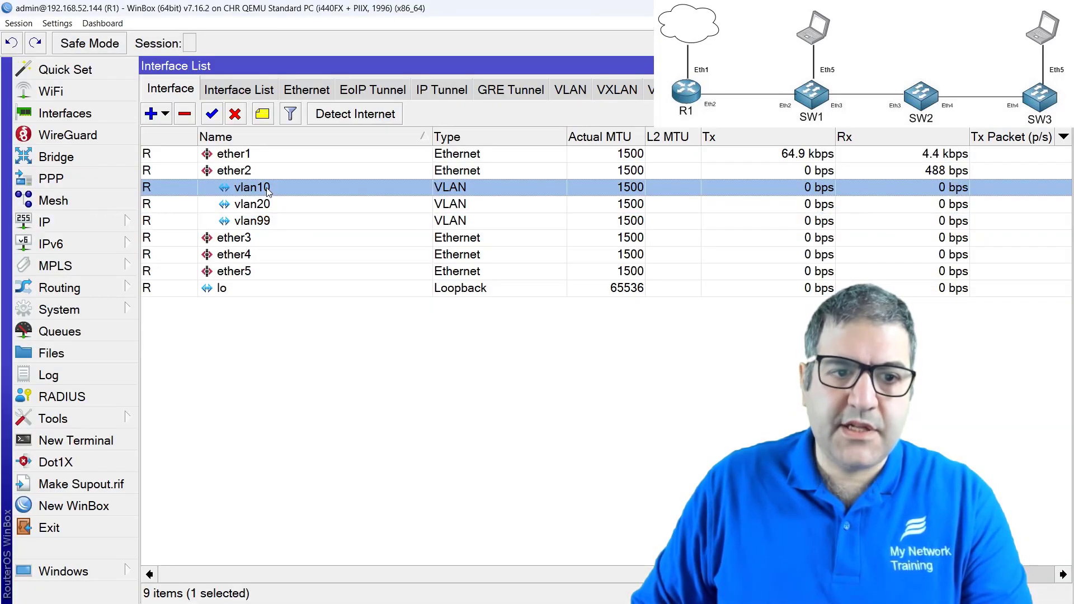
{"action": "left_click", "coordinate": [269, 205]}
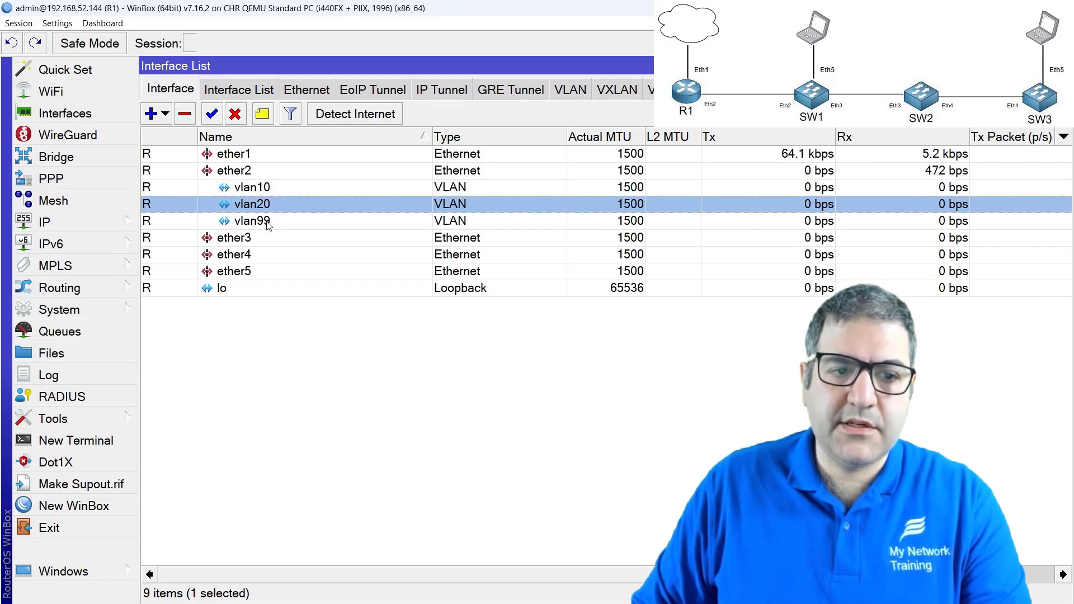
{"action": "left_click", "coordinate": [268, 223]}
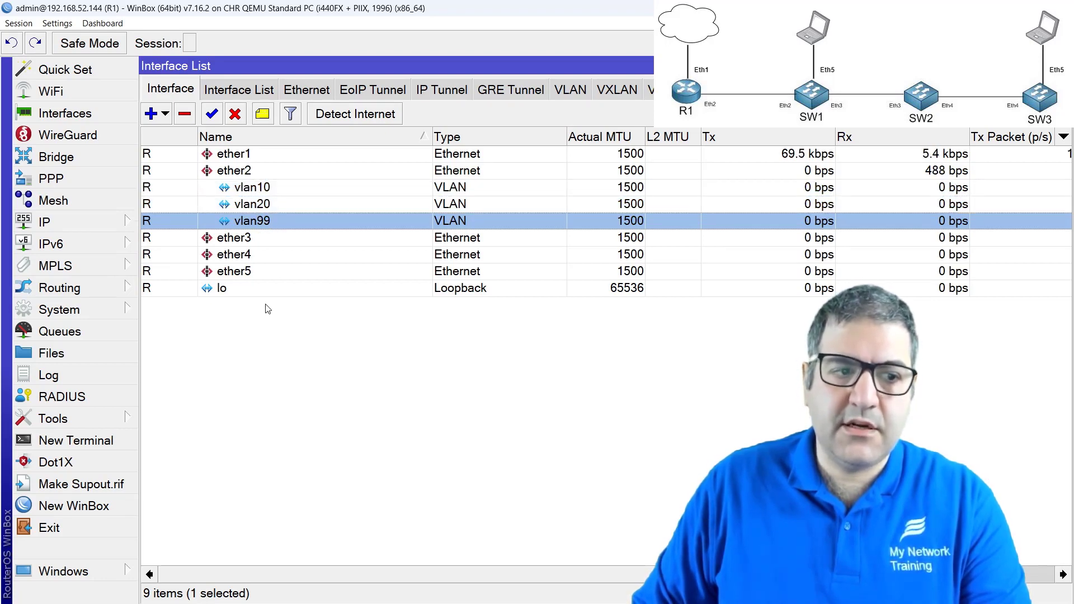
{"action": "left_click", "coordinate": [59, 226]}
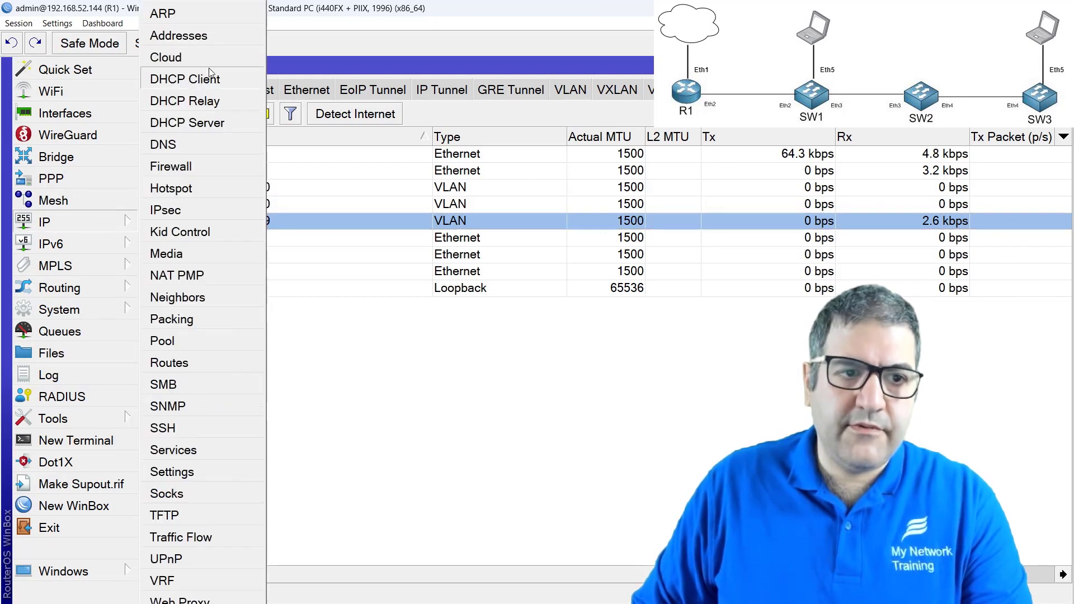
{"action": "left_click", "coordinate": [179, 36]}
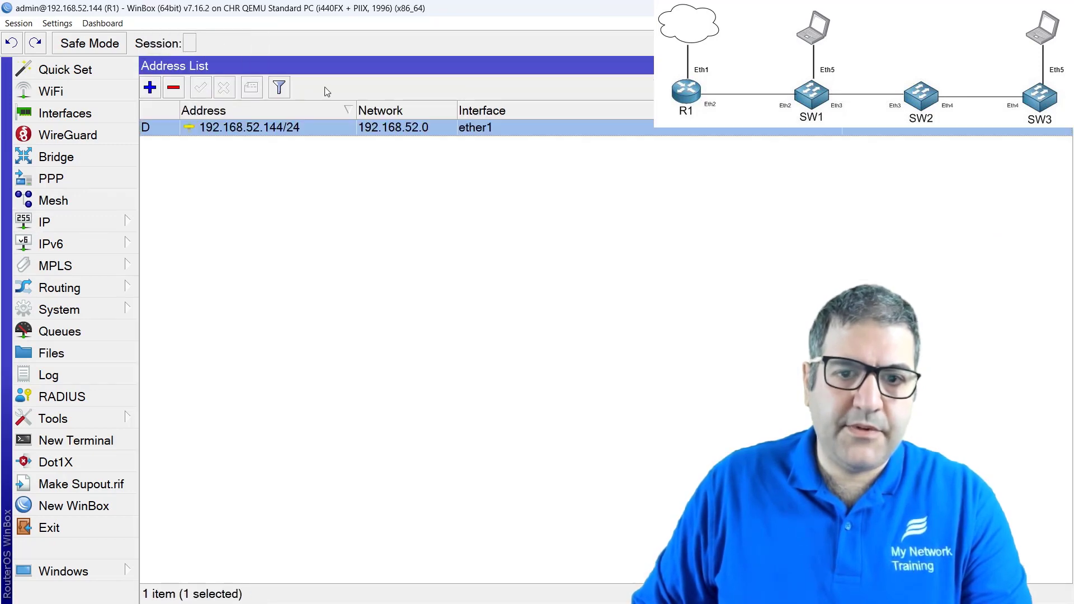
{"action": "left_click", "coordinate": [150, 88]}
{"action": "left_click_drag", "start_coordinate": [399, 222], "coordinate": [280, 161]}
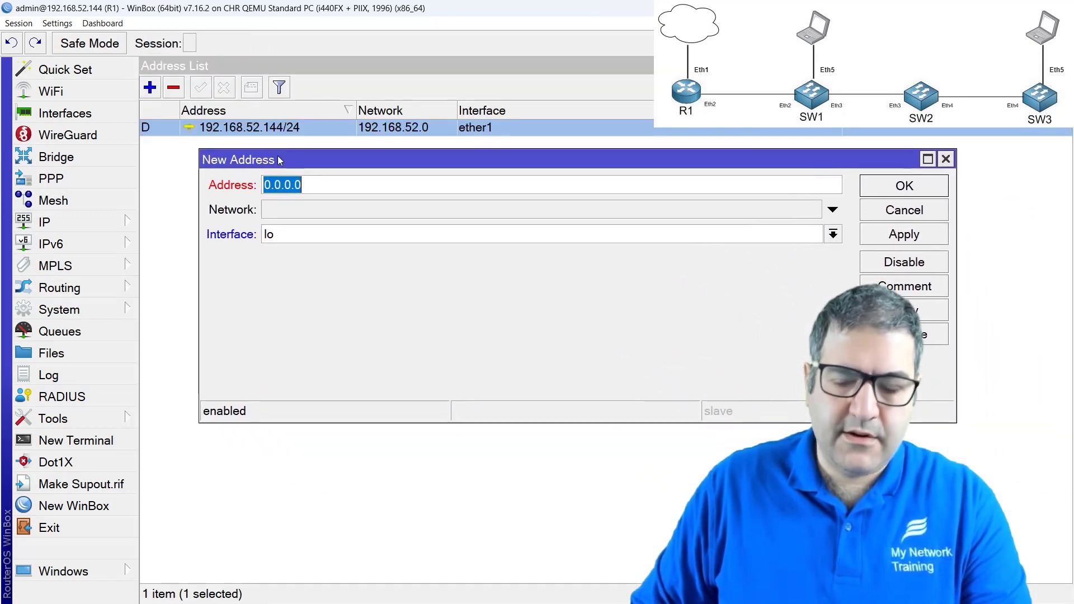
{"action": "type", "text": "10.10.10."}
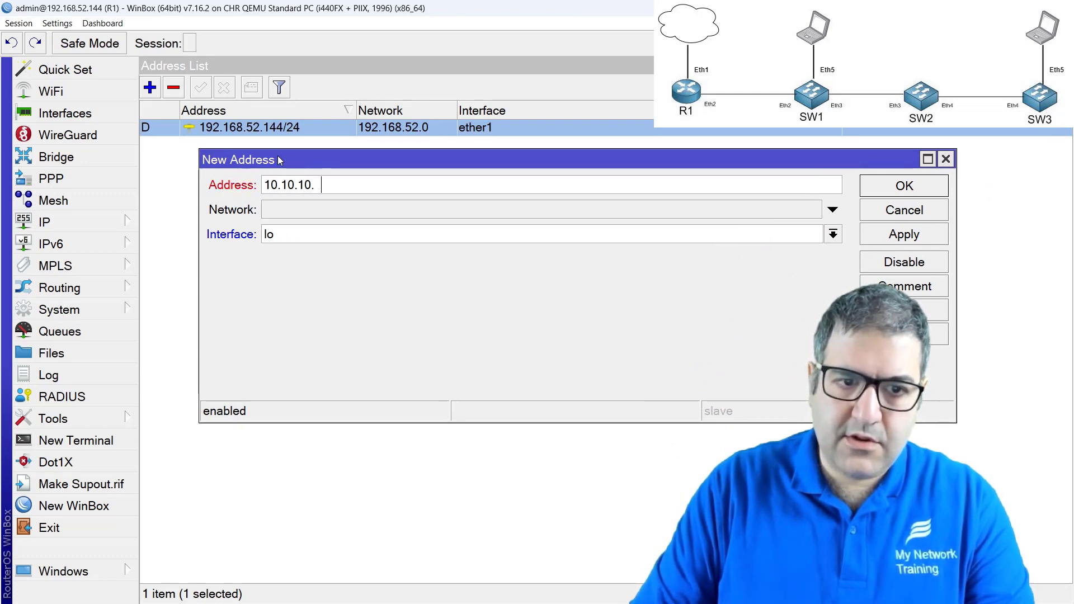
{"action": "type", "text": "1/24"}
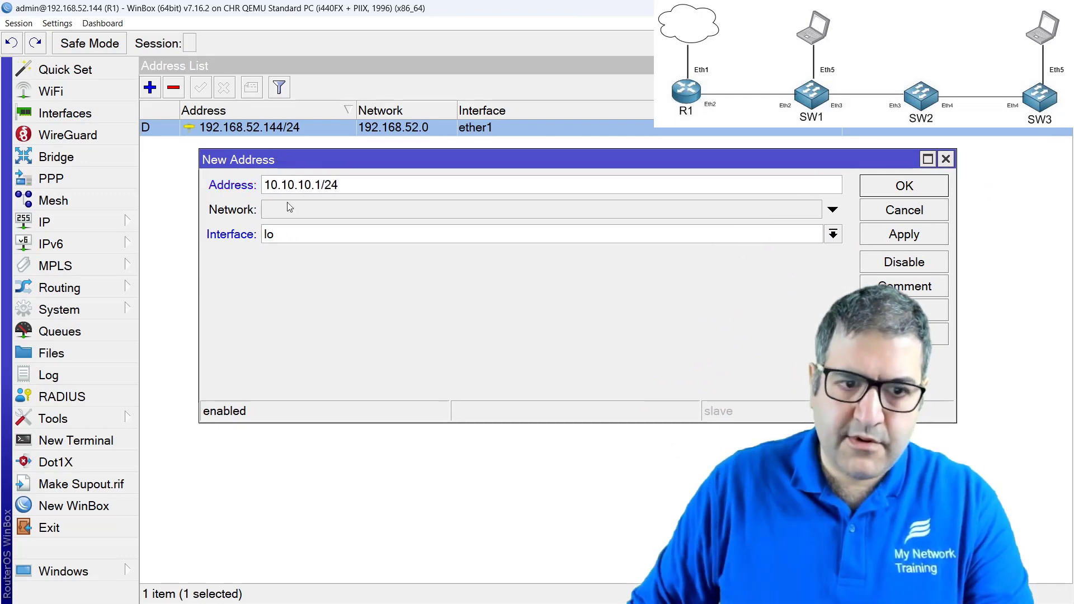
{"action": "left_click", "coordinate": [303, 235]}
{"action": "left_click", "coordinate": [319, 350]}
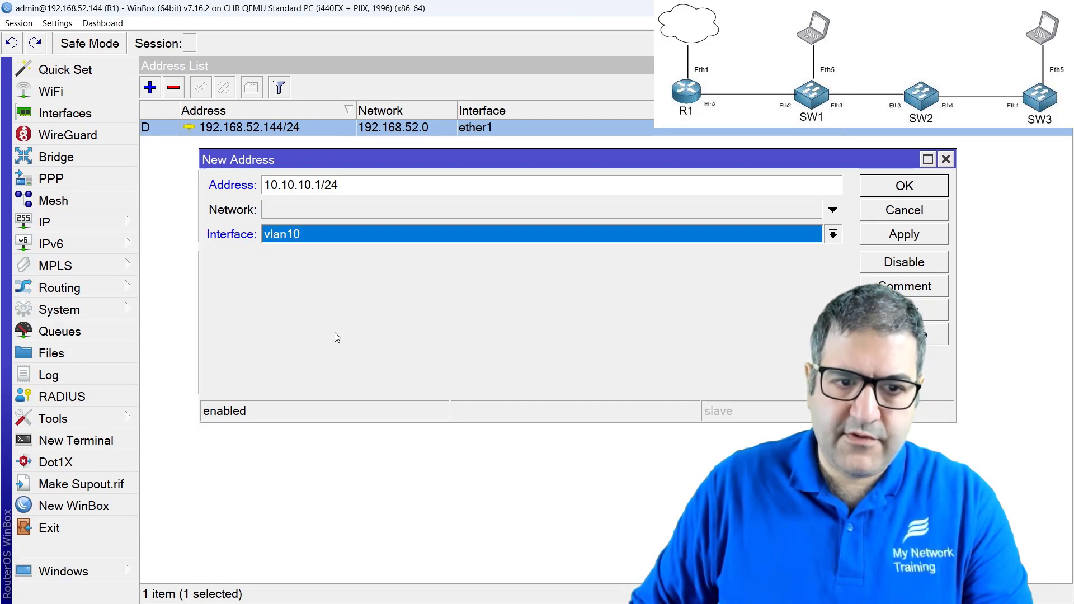
{"action": "left_click", "coordinate": [899, 235]}
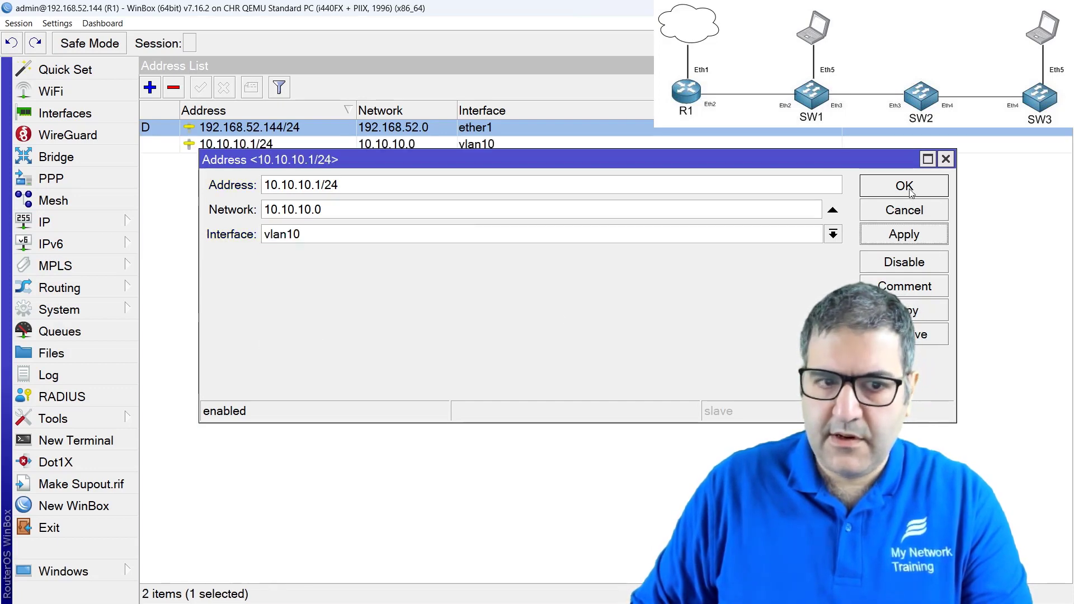
Copy the entry and add 10.20.20.1 on vlan20.
{"action": "left_click", "coordinate": [905, 310]}
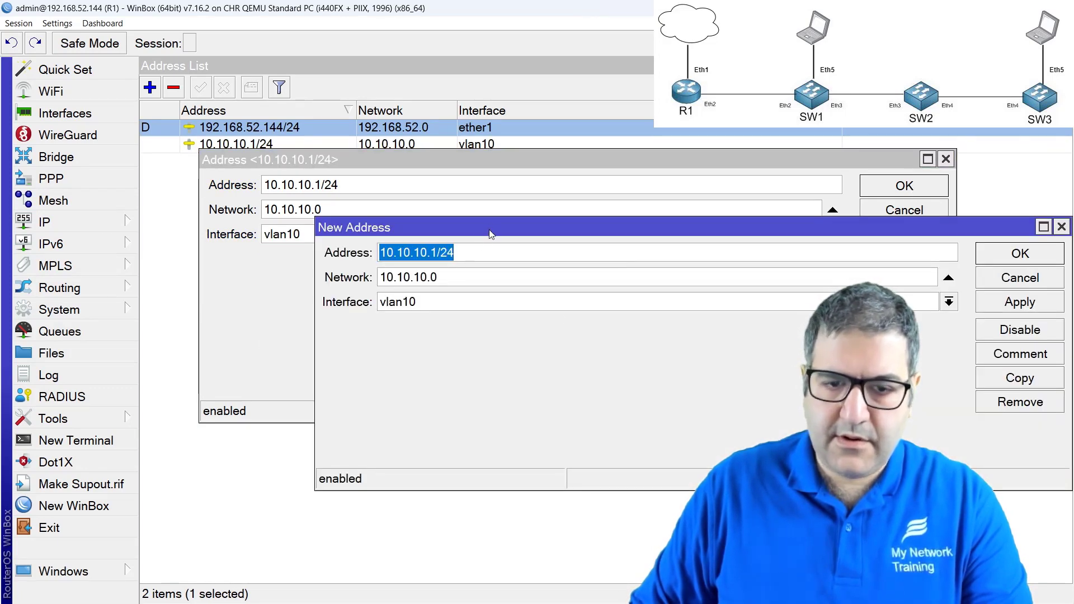
{"action": "left_click_drag", "start_coordinate": [490, 234], "coordinate": [359, 175]}
{"action": "type", "text": "1"}
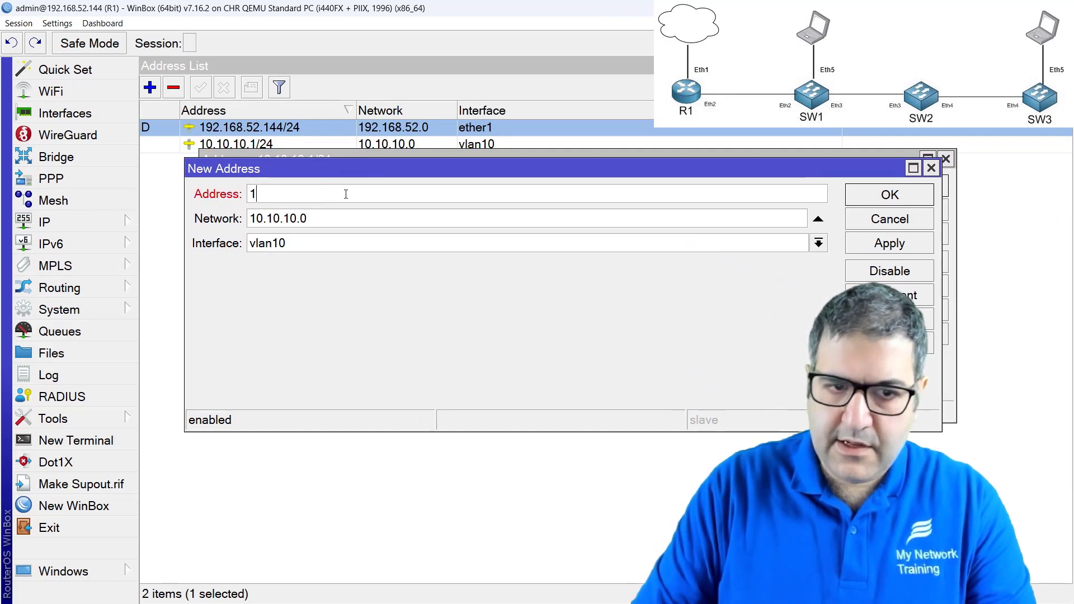
{"action": "type", "text": "0.20.20.1"}
{"action": "key", "text": "Tab"}
{"action": "key", "text": "Tab"}
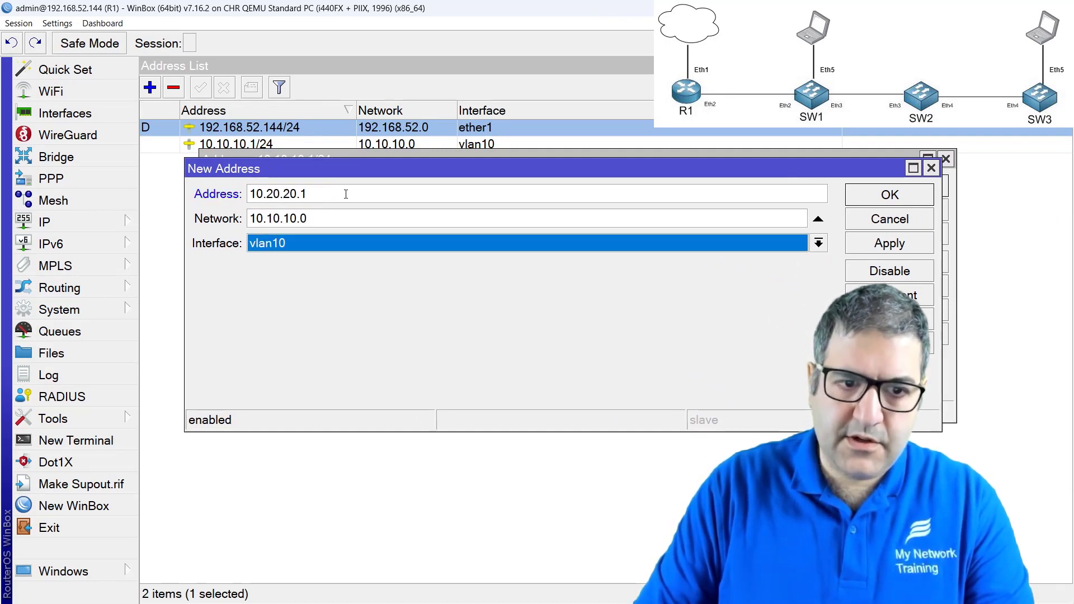
{"action": "key", "text": "alt+Down"}
{"action": "key", "text": "Down"}
{"action": "key", "text": "Return"}
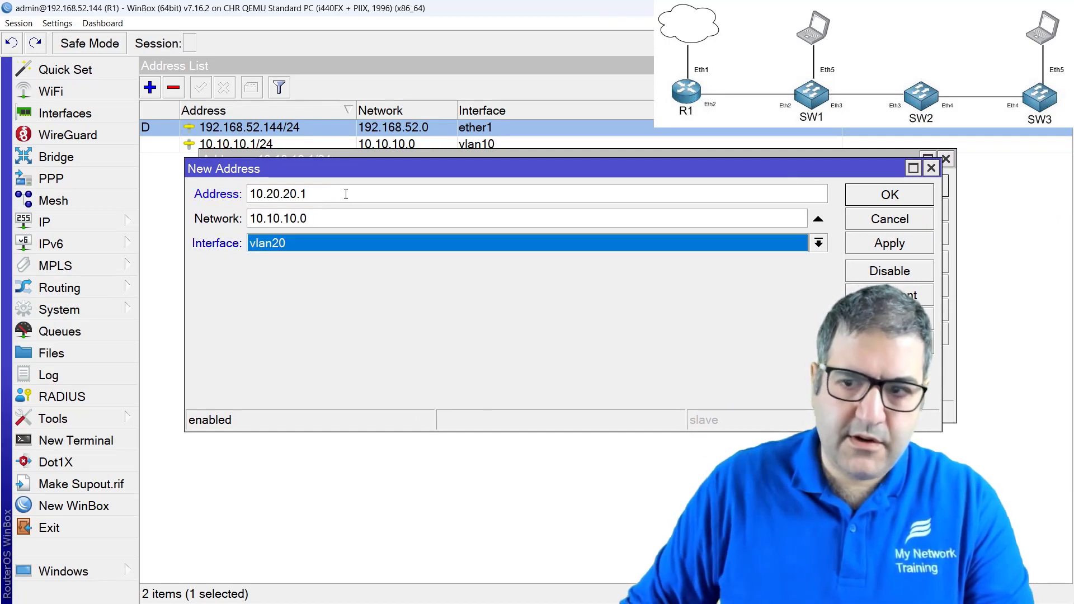
{"action": "left_click", "coordinate": [880, 244]}
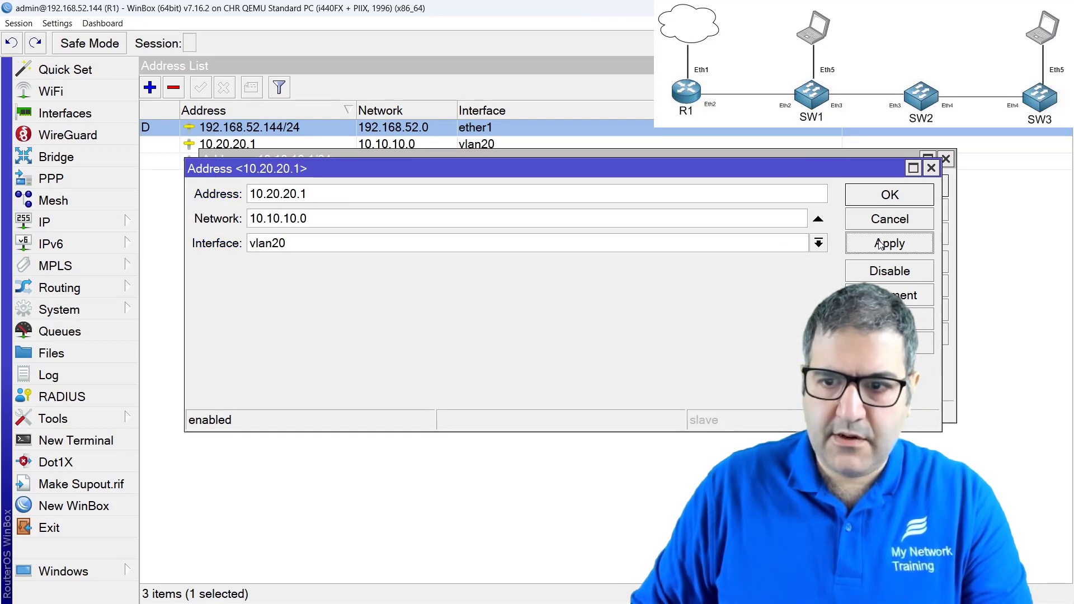
Correct the vlan20 address to 10.20.20.1/24 by clearing the wrong network value.
{"action": "left_click", "coordinate": [817, 220]}
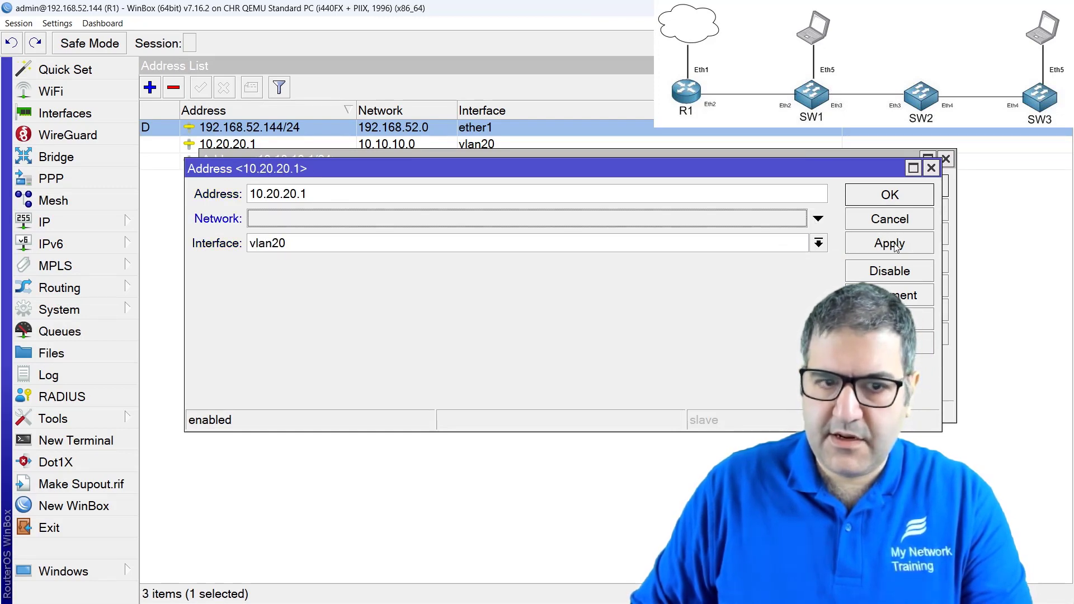
{"action": "left_click", "coordinate": [895, 246]}
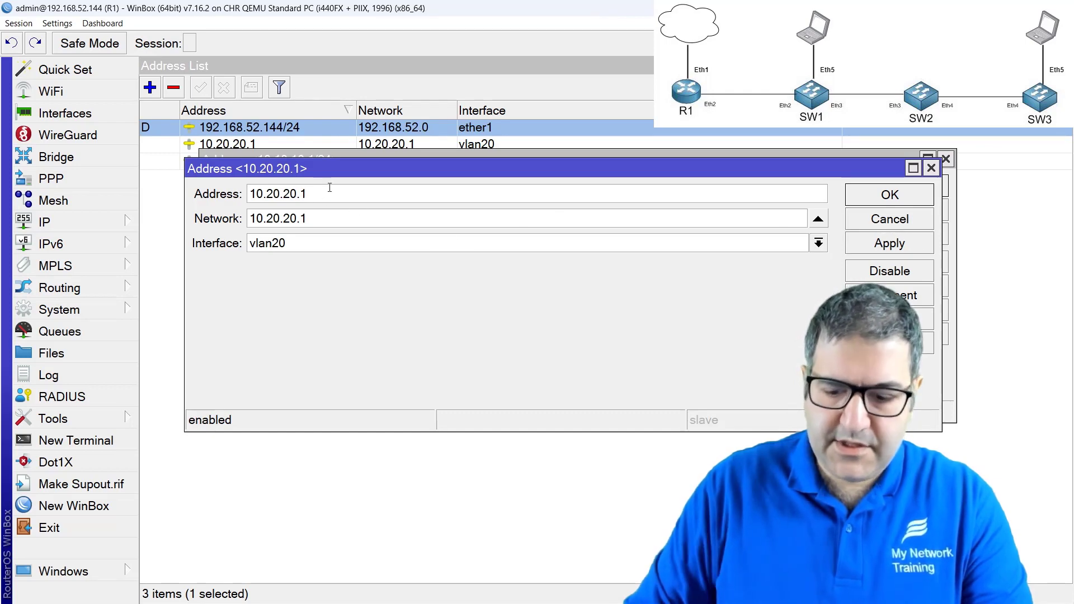
{"action": "type", "text": "/24"}
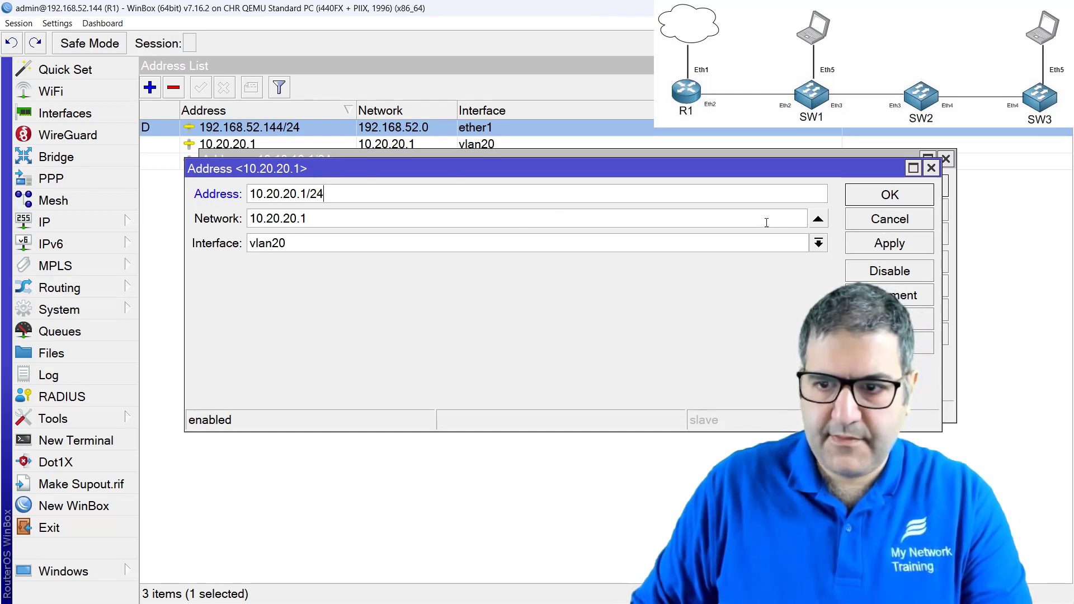
{"action": "left_click", "coordinate": [818, 218]}
{"action": "left_click", "coordinate": [884, 246]}
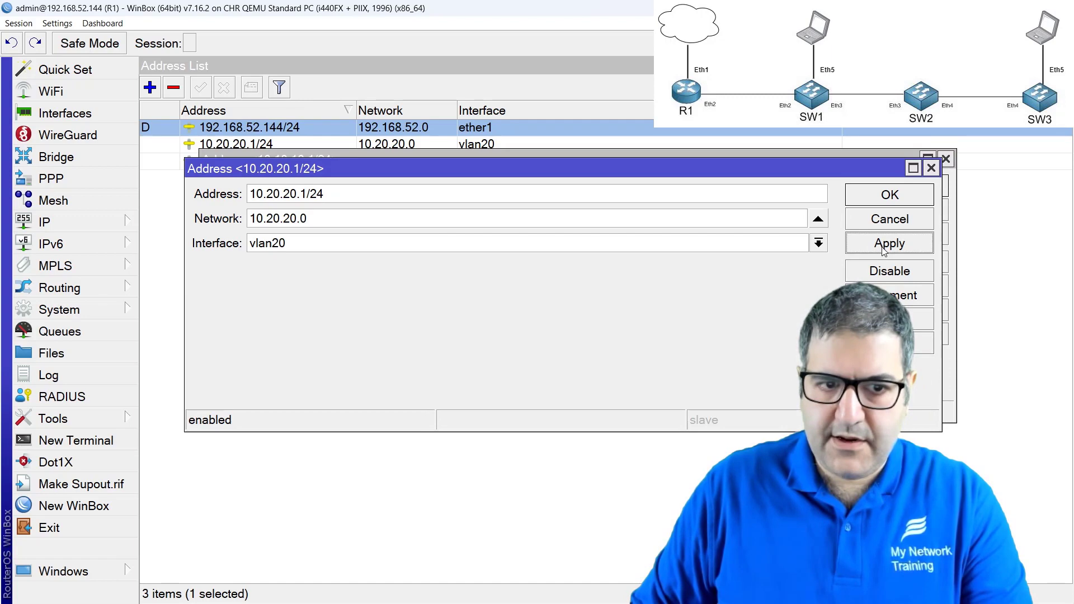
{"action": "left_click", "coordinate": [889, 195]}
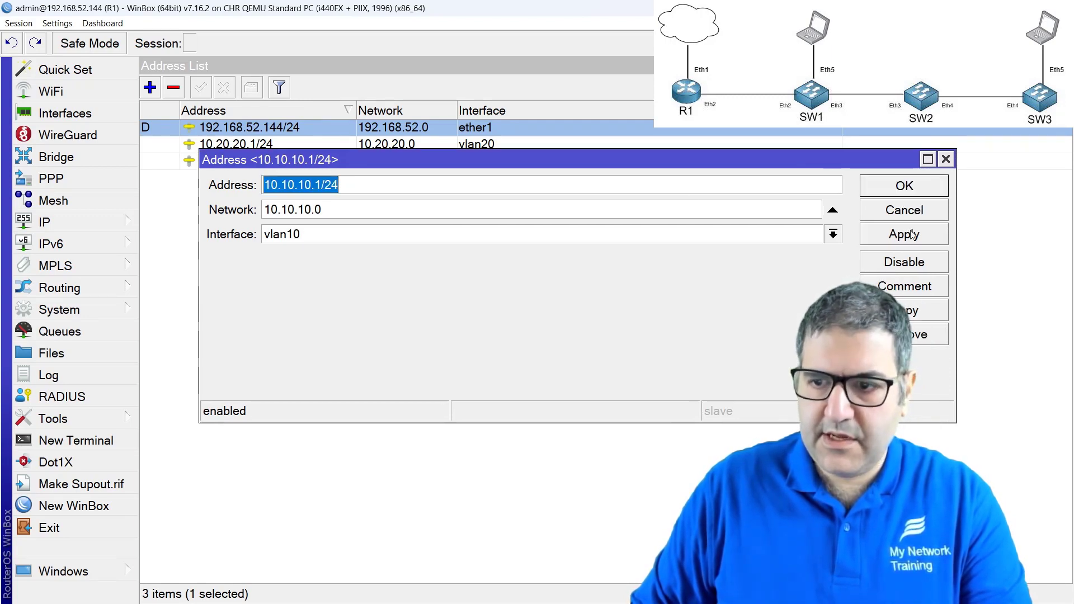
{"action": "left_click", "coordinate": [906, 236]}
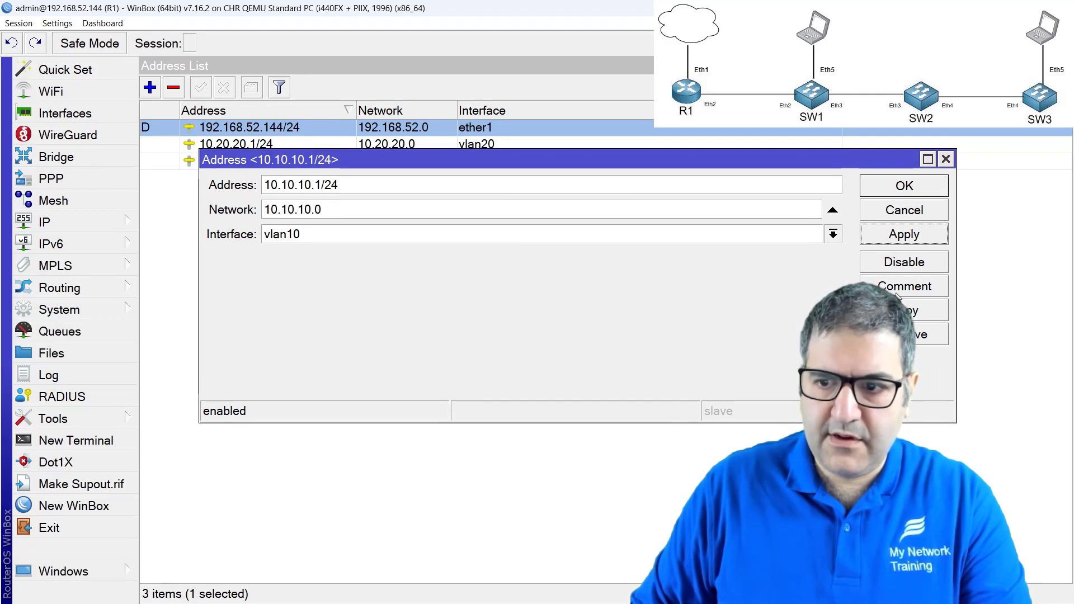
Add 10.99.99.1/24 on vlan99, close the entries, and review the new addresses.
{"action": "left_click", "coordinate": [904, 311]}
{"action": "type", "text": "10"}
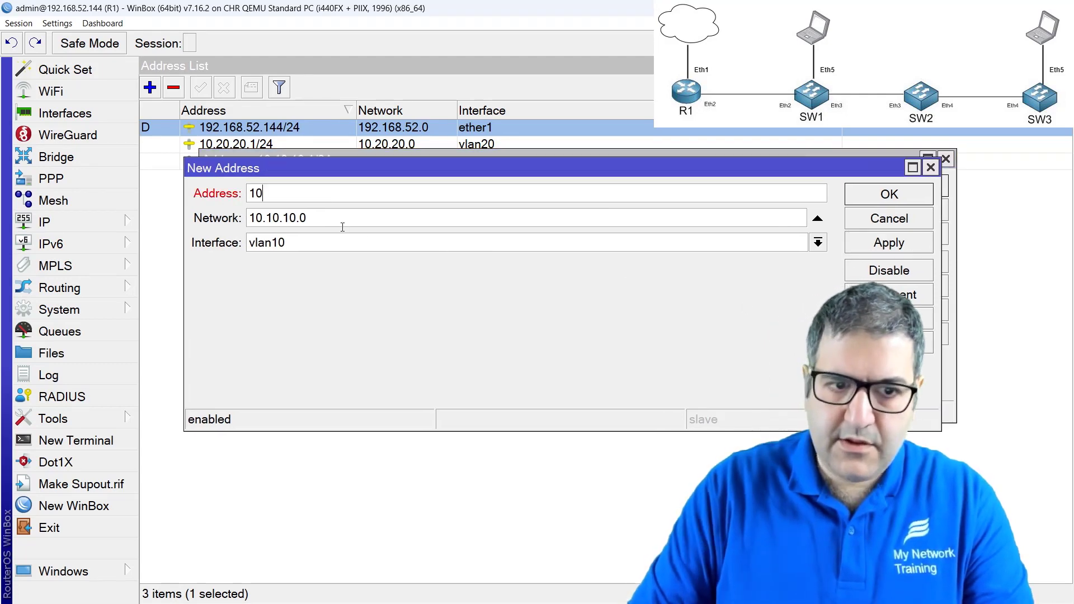
{"action": "type", "text": ".99.99.1/24"}
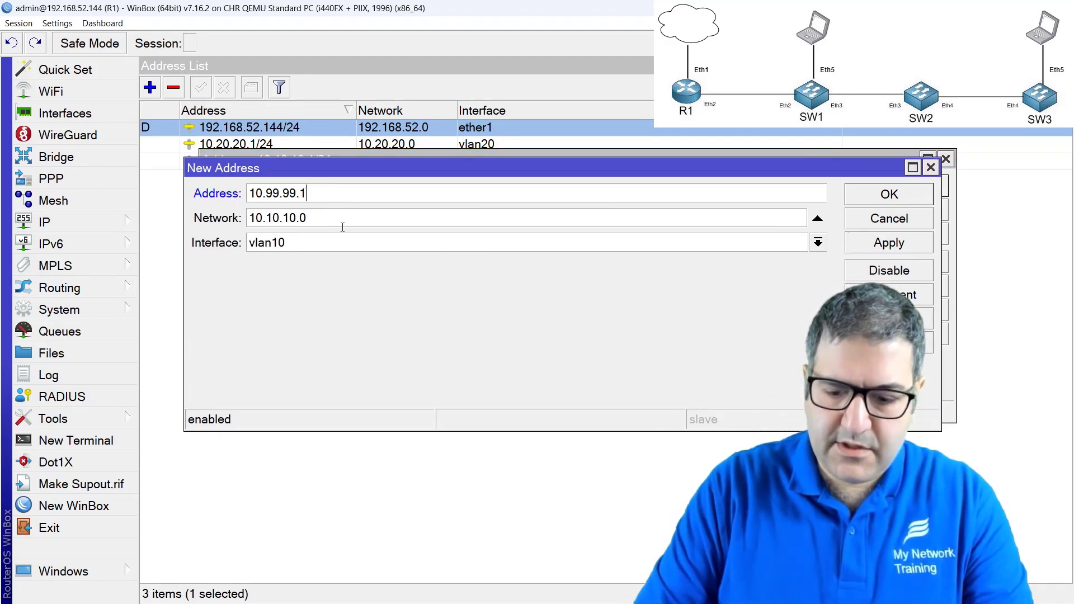
{"action": "left_click", "coordinate": [819, 242]}
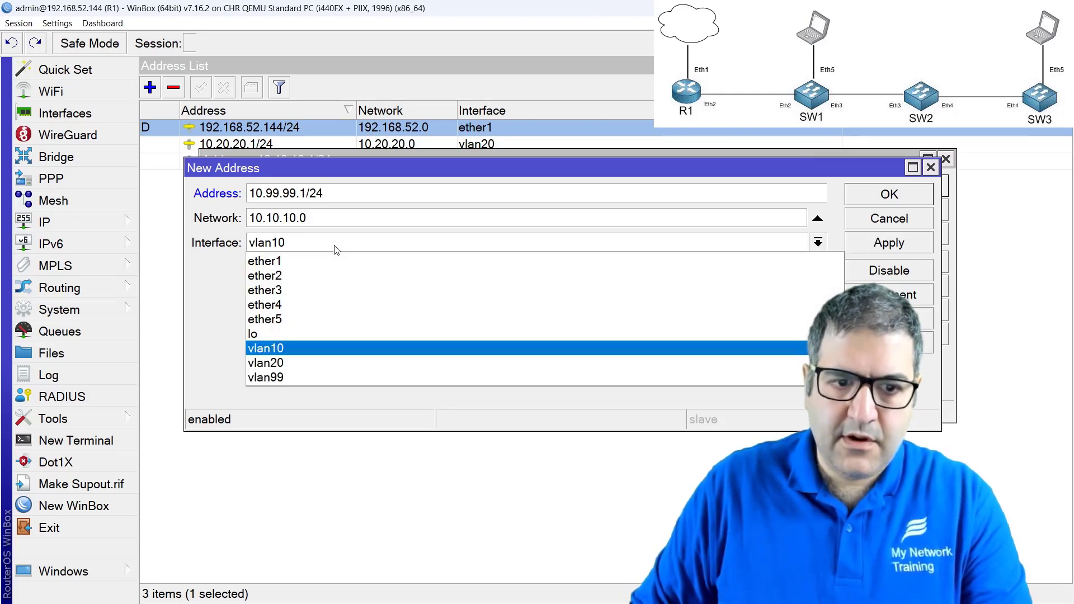
{"action": "left_click", "coordinate": [312, 374]}
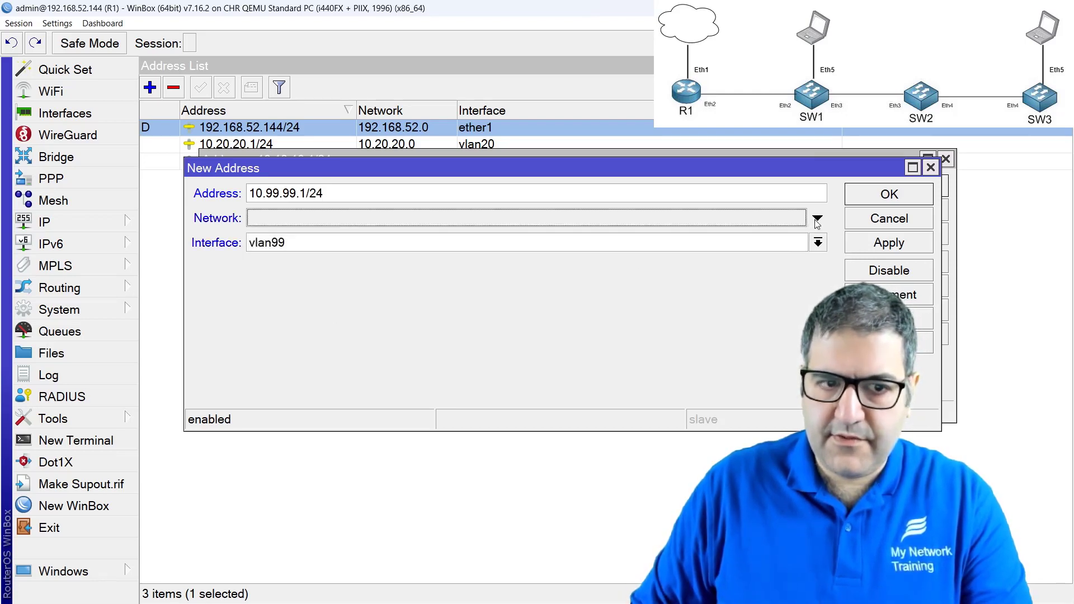
{"action": "left_click", "coordinate": [894, 242]}
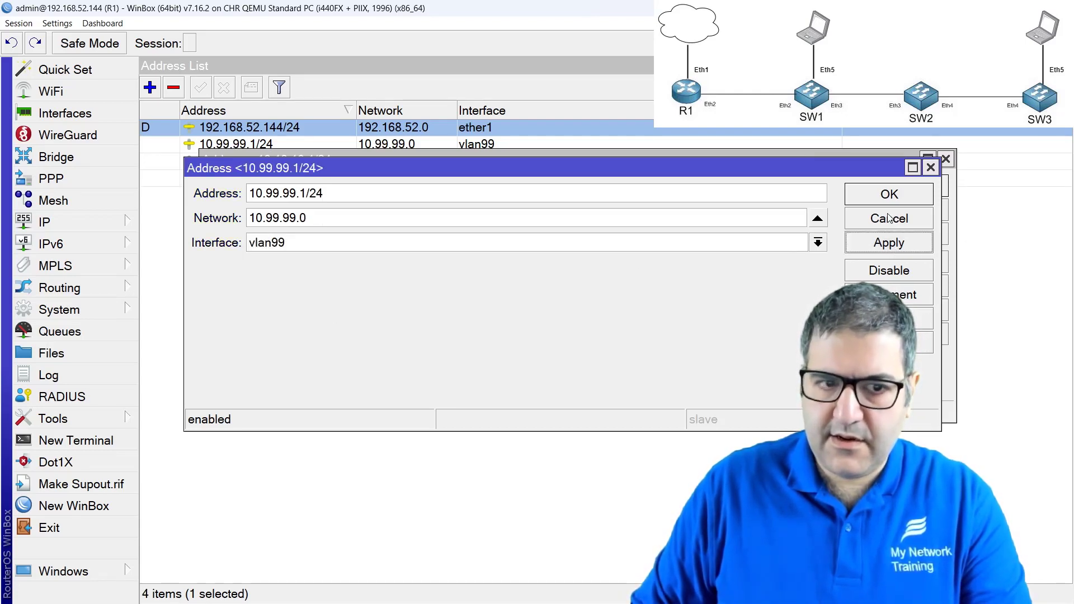
{"action": "left_click", "coordinate": [890, 194]}
{"action": "left_click", "coordinate": [889, 189]}
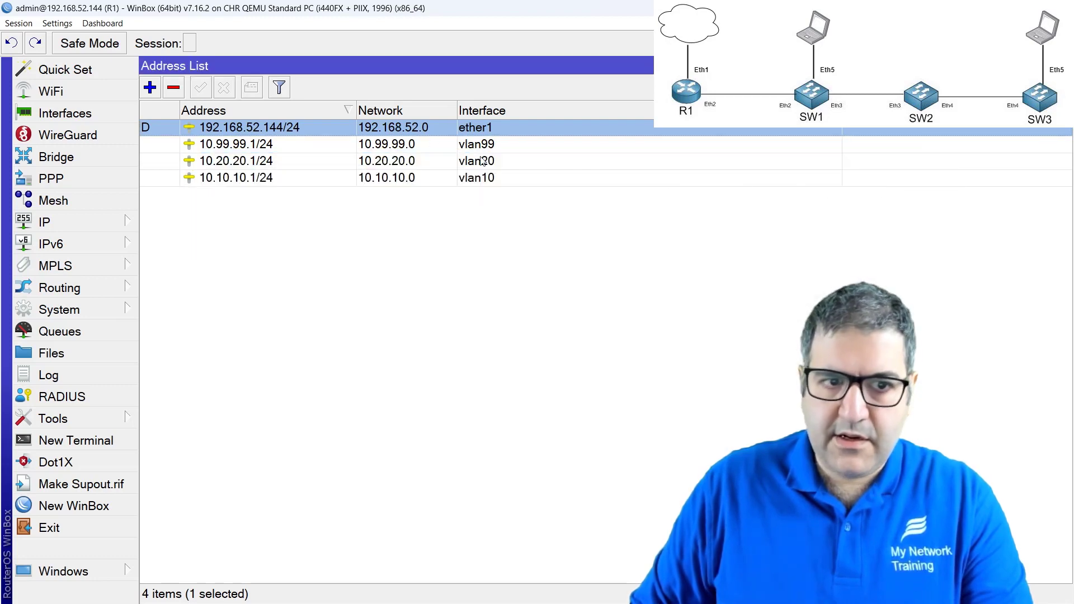
{"action": "key", "text": "Down"}
{"action": "left_click", "coordinate": [262, 162]}
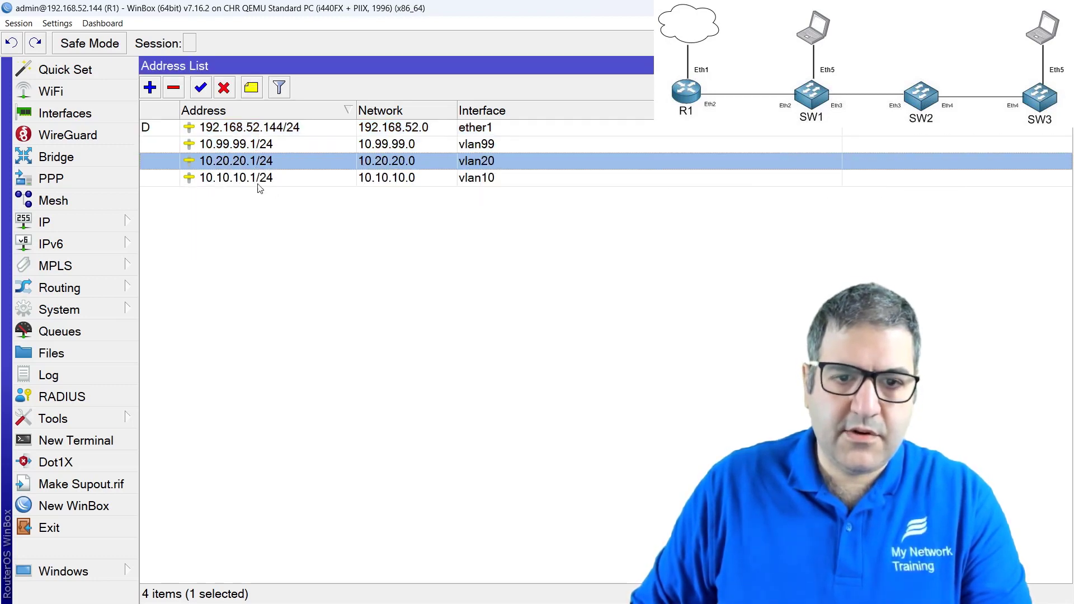
{"action": "left_click", "coordinate": [258, 183]}
{"action": "left_click", "coordinate": [232, 255]}
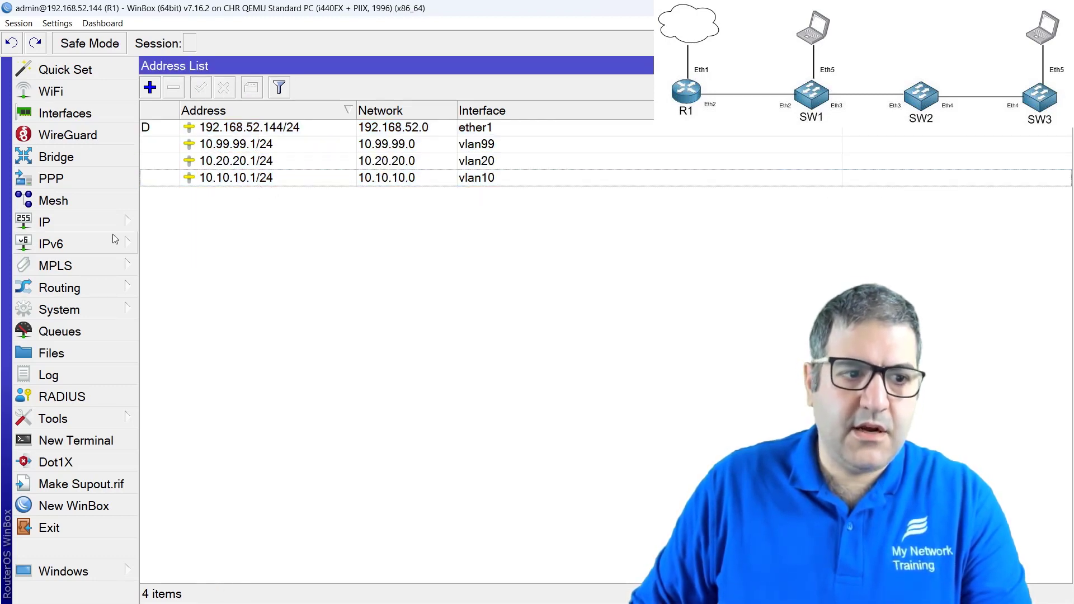
Run DHCP Setup on vlan10, accepting 10.10.10.0/24, gateway 10.10.10.1 and pool 10.10.10.2-10.10.10.254.
{"action": "left_click", "coordinate": [68, 220]}
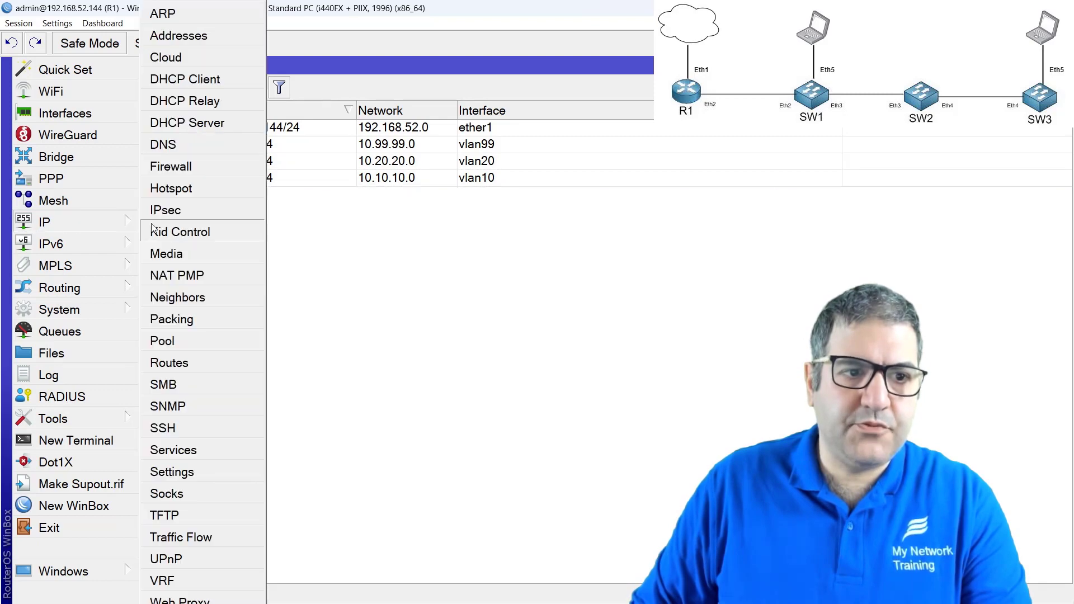
{"action": "left_click", "coordinate": [206, 129]}
{"action": "left_click", "coordinate": [179, 91]}
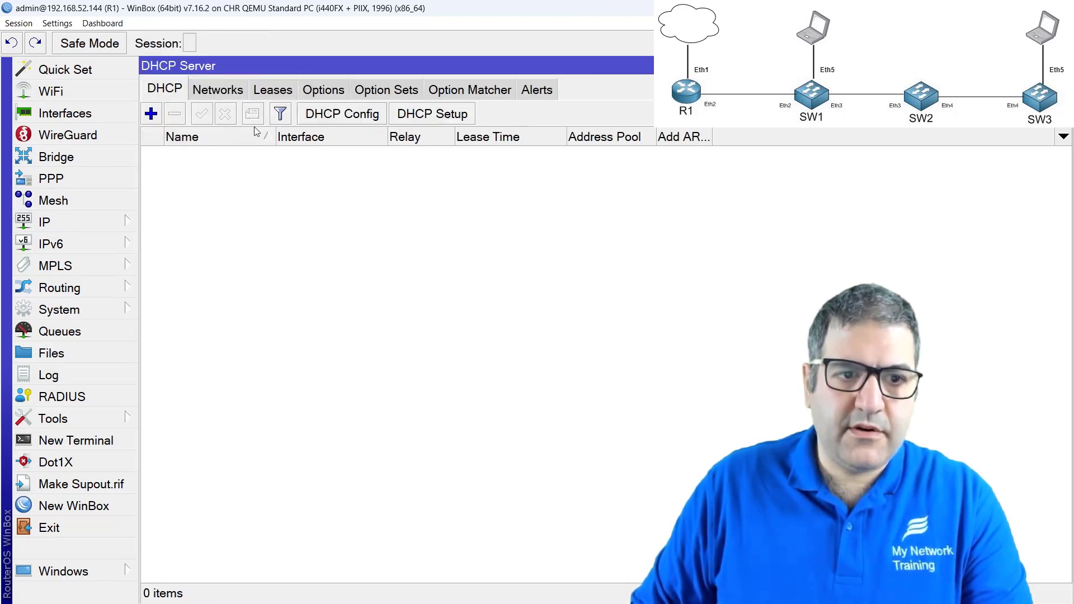
{"action": "left_click", "coordinate": [433, 113]}
{"action": "left_click", "coordinate": [376, 195]}
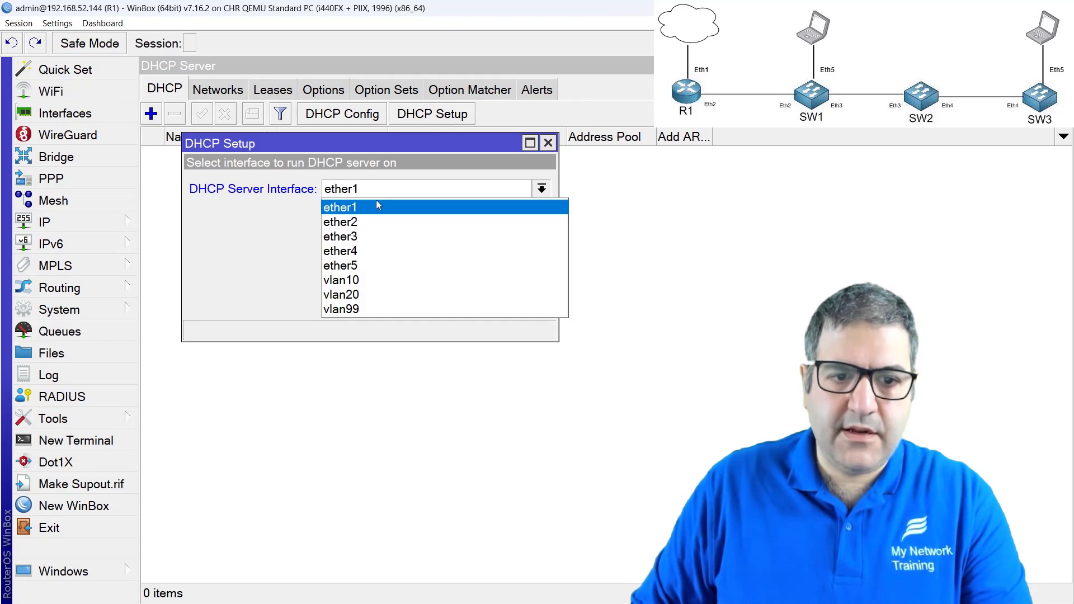
{"action": "left_click", "coordinate": [364, 279]}
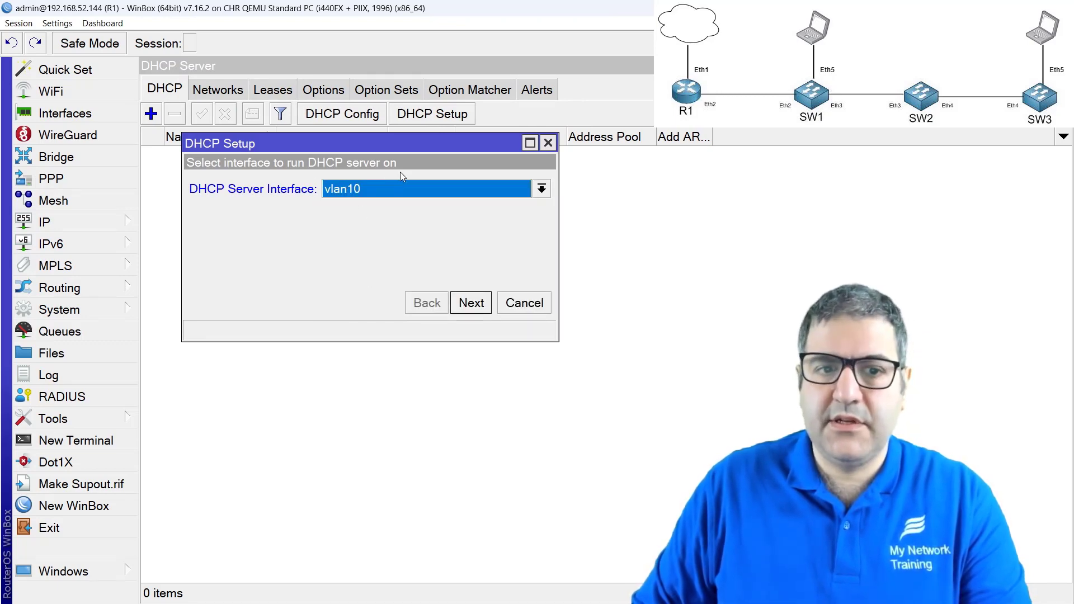
{"action": "left_click", "coordinate": [472, 305]}
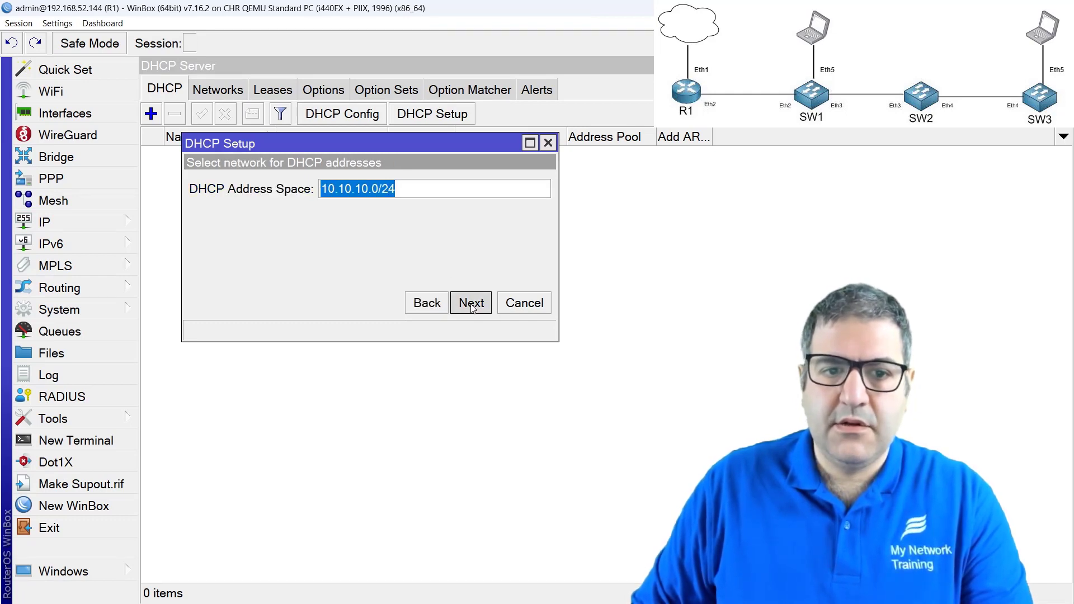
{"action": "left_click", "coordinate": [472, 305]}
{"action": "left_click", "coordinate": [478, 306]}
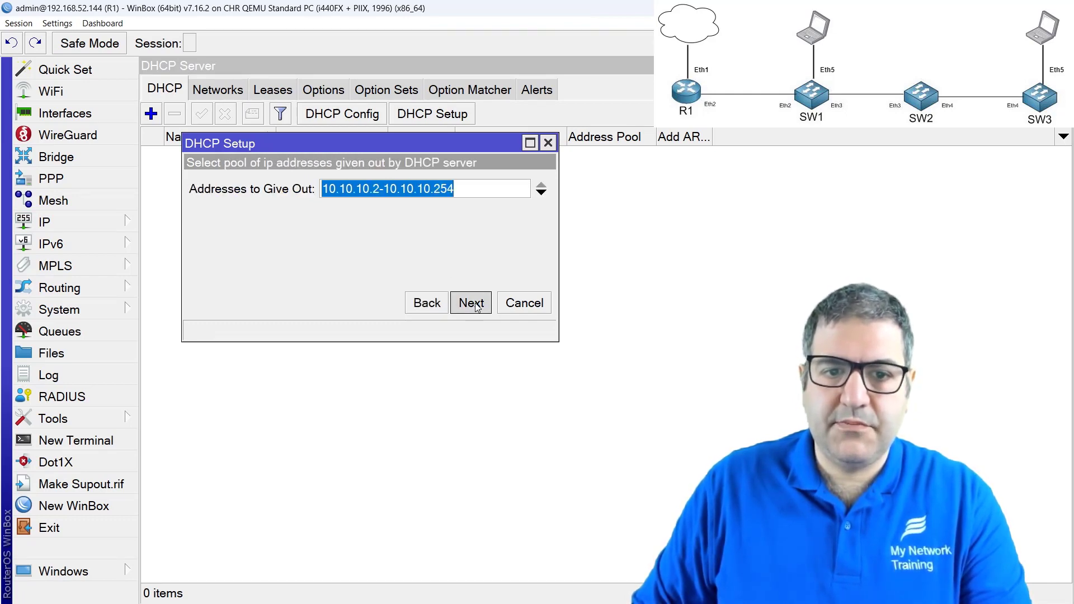
{"action": "left_click", "coordinate": [477, 306]}
Set the DHCP DNS server to 8.8.8.8, keep the lease time, and finish setup.
{"action": "double_click", "coordinate": [403, 192]}
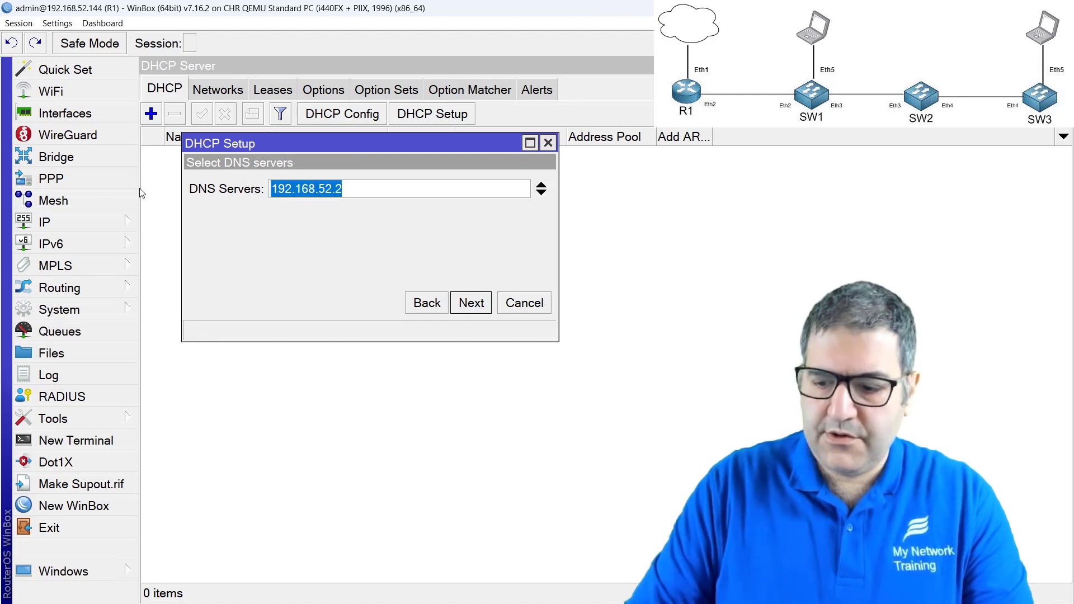
{"action": "type", "text": "8.8.8.8"}
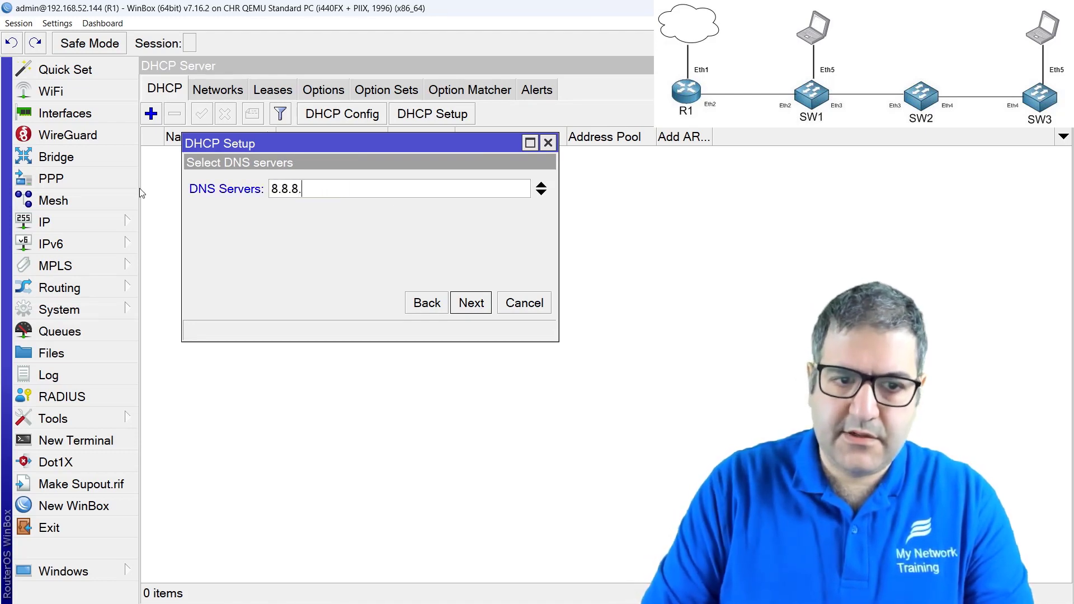
{"action": "left_click", "coordinate": [470, 305]}
{"action": "left_click", "coordinate": [470, 303]}
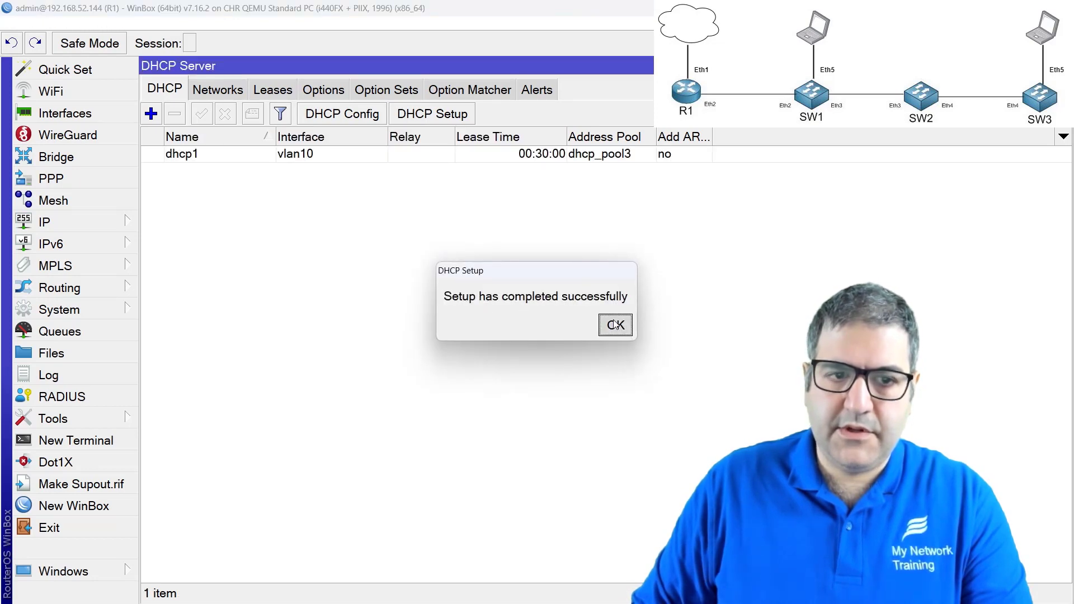
{"action": "left_click", "coordinate": [615, 325]}
Create DHCP server dhcp2 on vlan20, accepting the 10.20.20.0/24 network, gateway, pool, DNS and lease defaults.
{"action": "left_click", "coordinate": [426, 115]}
{"action": "left_click", "coordinate": [407, 190]}
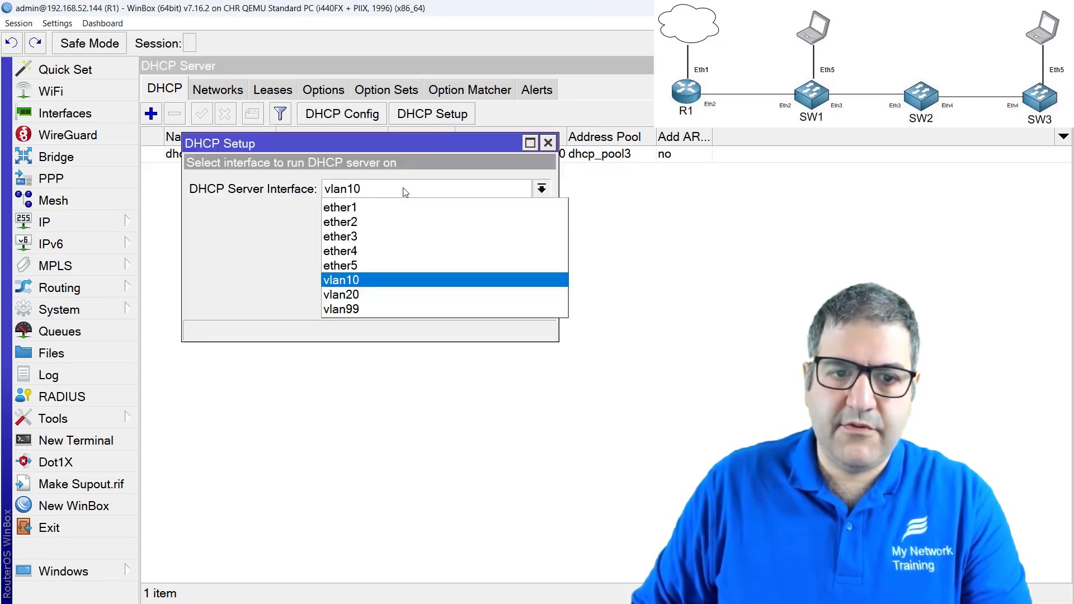
{"action": "left_click", "coordinate": [379, 291]}
{"action": "left_click", "coordinate": [469, 302]}
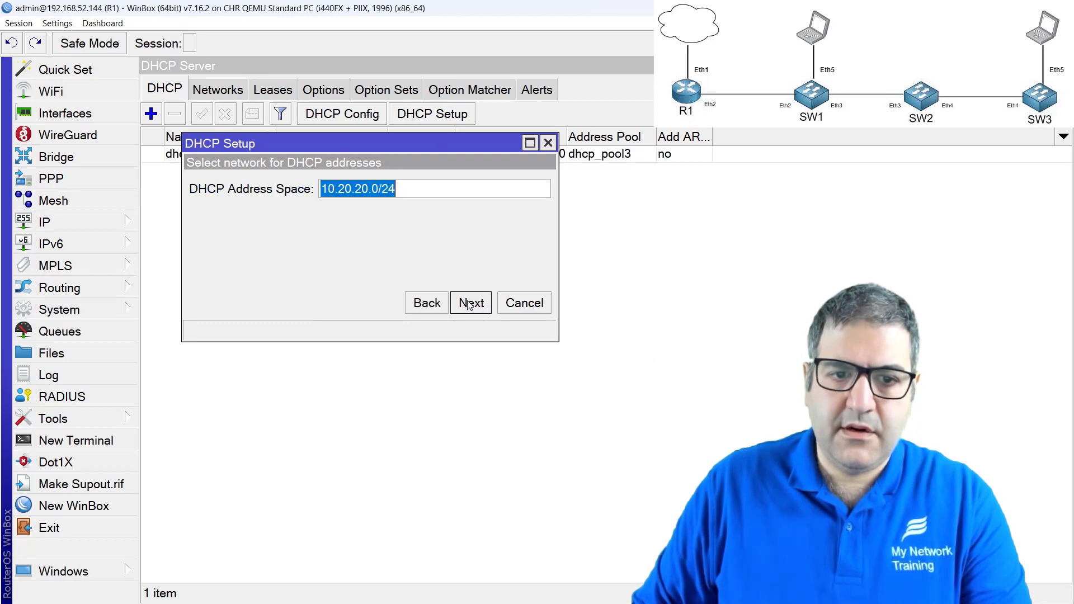
{"action": "left_click", "coordinate": [469, 303]}
{"action": "left_click", "coordinate": [469, 303]}
{"action": "left_click", "coordinate": [469, 303]}
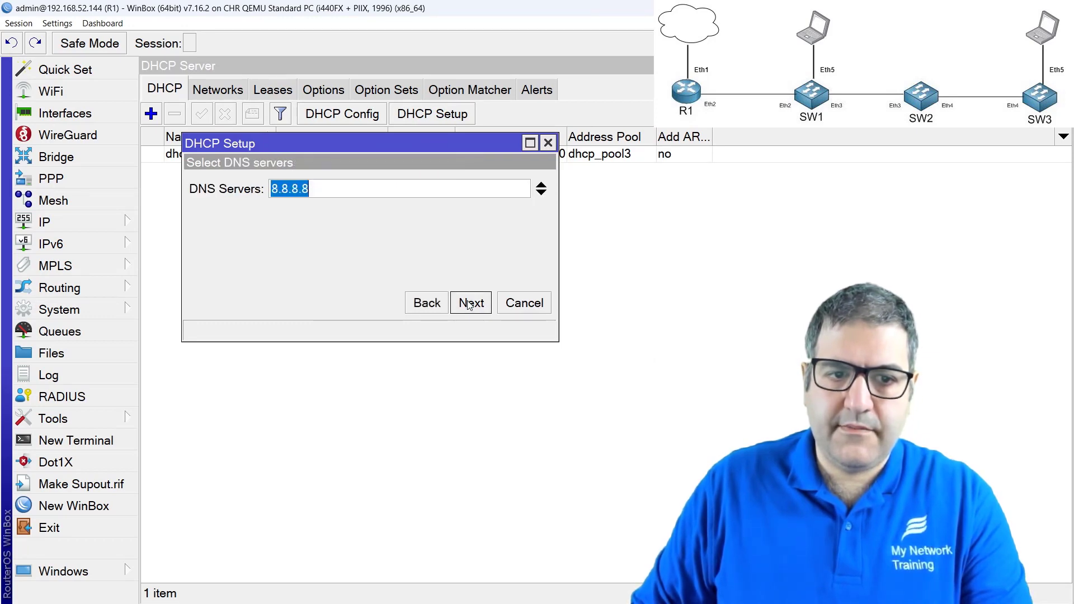
{"action": "left_click", "coordinate": [469, 303]}
{"action": "left_click", "coordinate": [469, 303]}
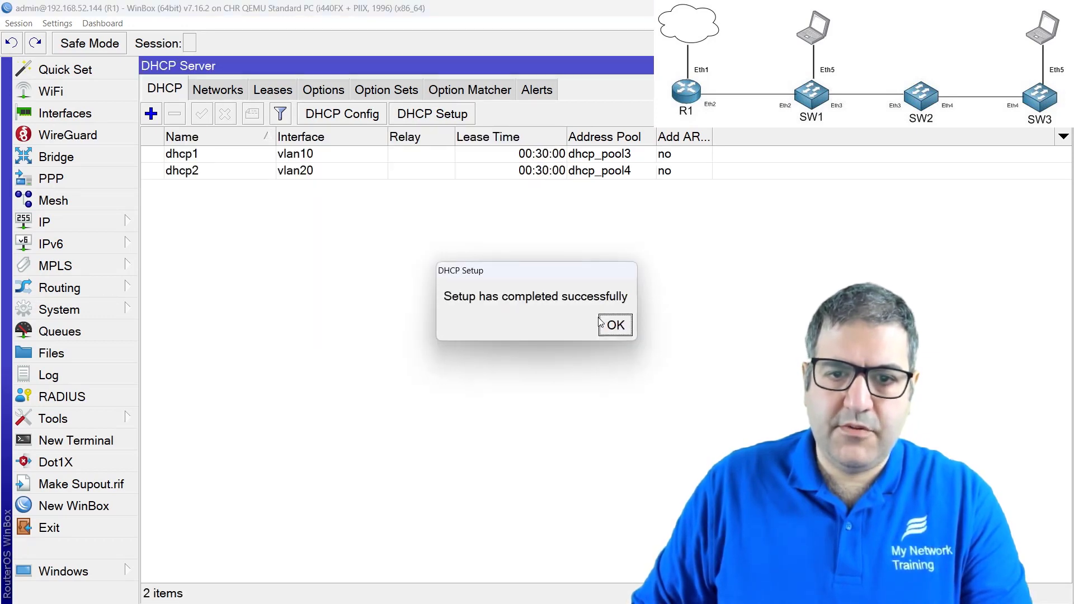
{"action": "left_click", "coordinate": [614, 326]}
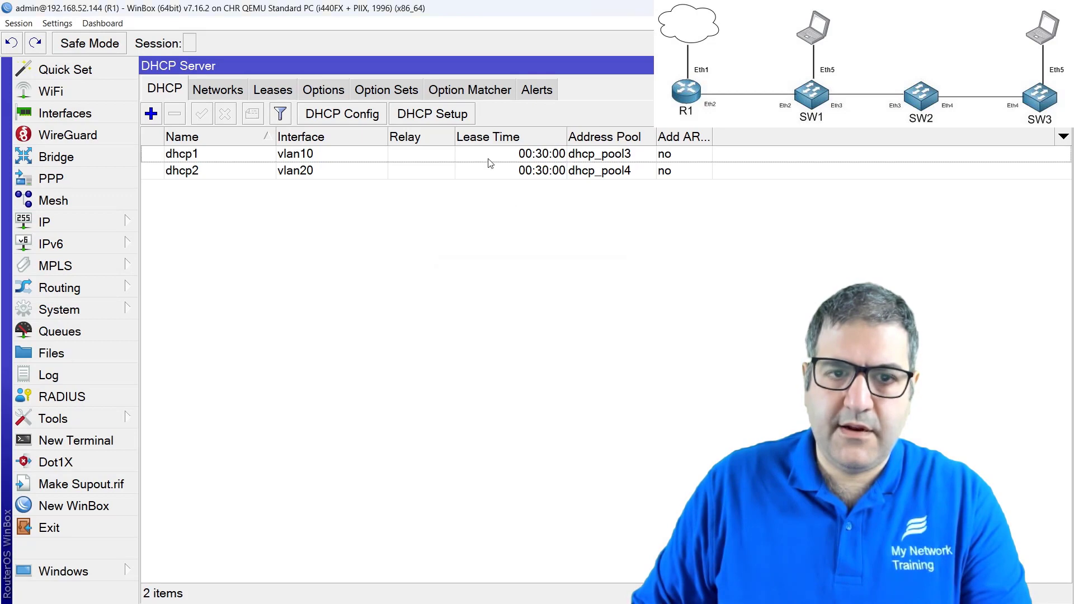
Create DHCP server dhcp3 on vlan99 with gateway 10.99.99.1 and pool 10.99.99.2-10.99.99.254.
{"action": "left_click", "coordinate": [441, 117]}
{"action": "left_click", "coordinate": [394, 190]}
{"action": "left_click", "coordinate": [389, 308]}
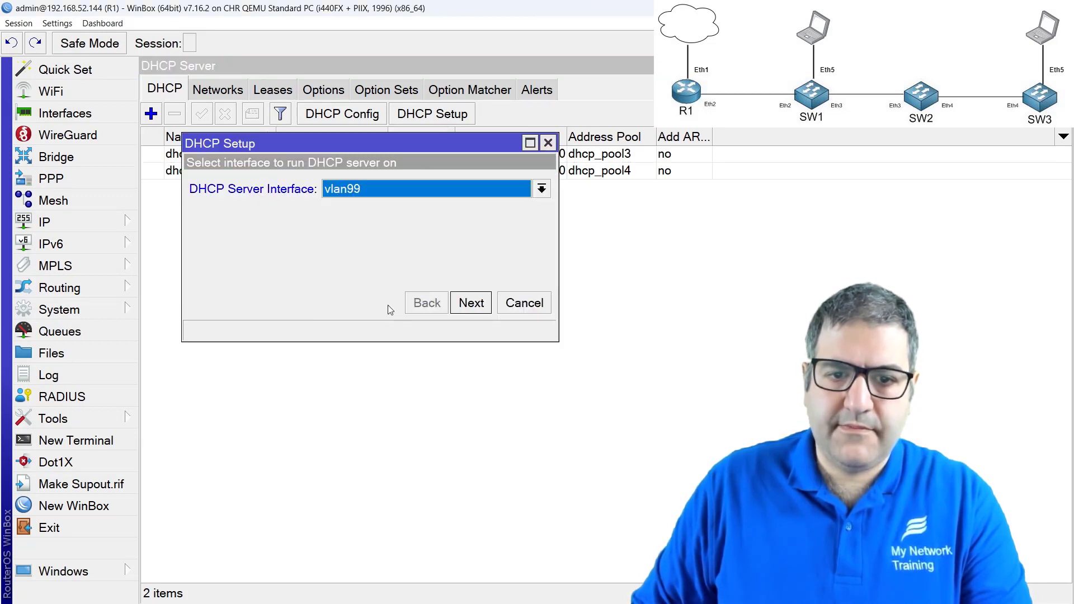
{"action": "left_click", "coordinate": [470, 303]}
{"action": "left_click", "coordinate": [469, 303]}
{"action": "left_click", "coordinate": [466, 304]}
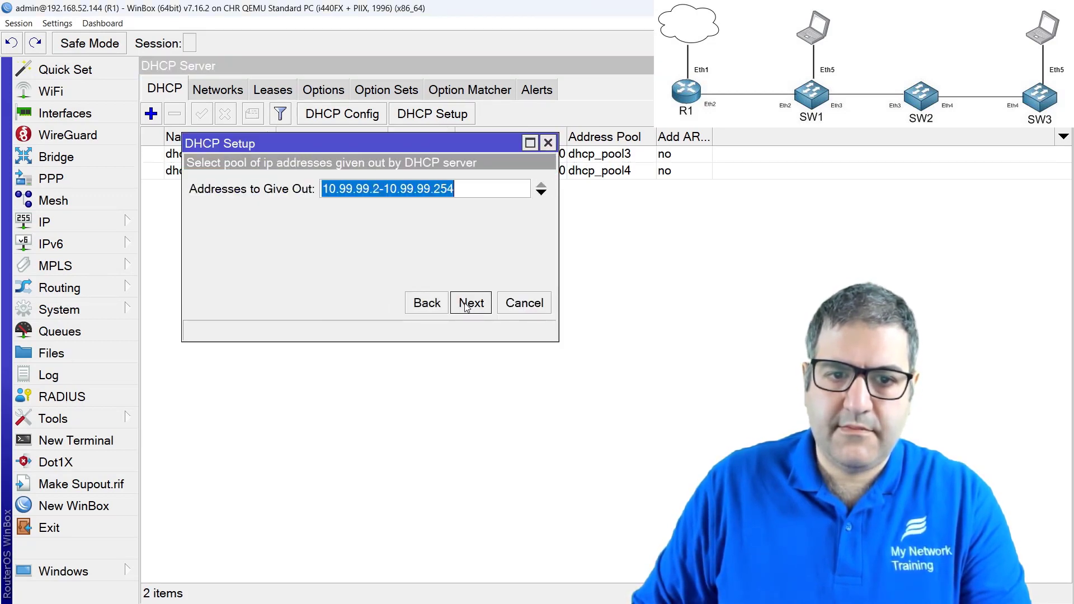
{"action": "left_click", "coordinate": [466, 304]}
{"action": "left_click", "coordinate": [466, 304]}
{"action": "left_click", "coordinate": [465, 304]}
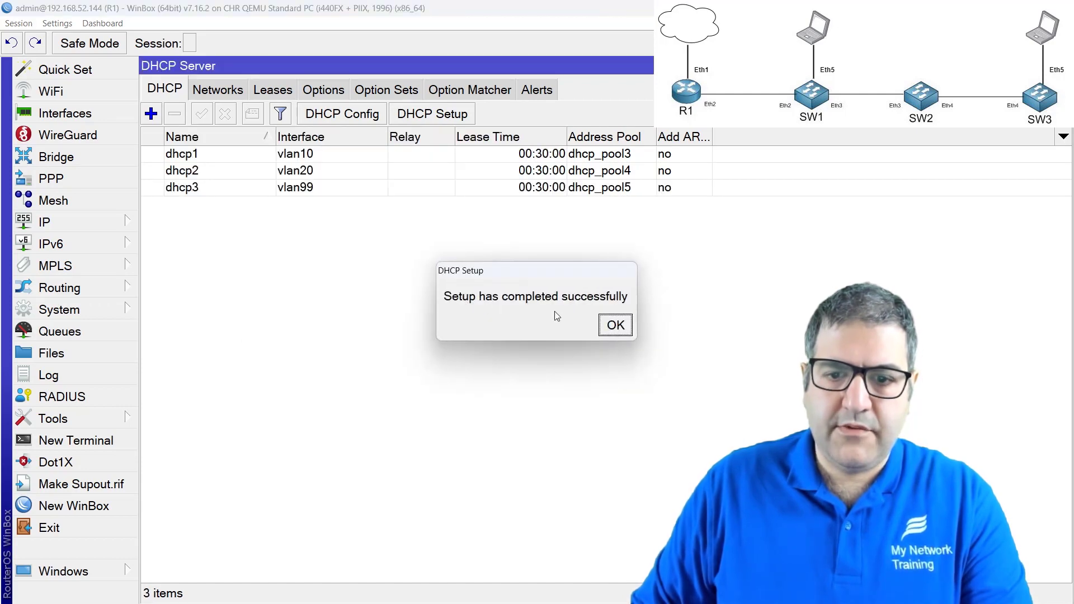
{"action": "left_click", "coordinate": [616, 325]}
{"action": "left_click", "coordinate": [305, 193]}
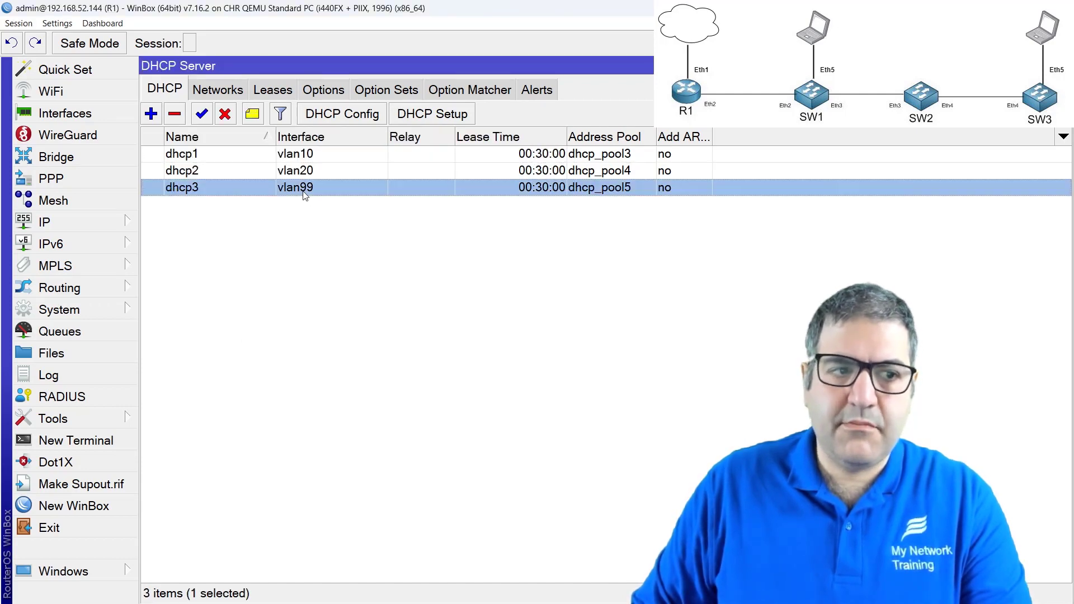
In the interface list, give vlan99 the comment 'Mgmt'.
{"action": "left_click", "coordinate": [130, 114]}
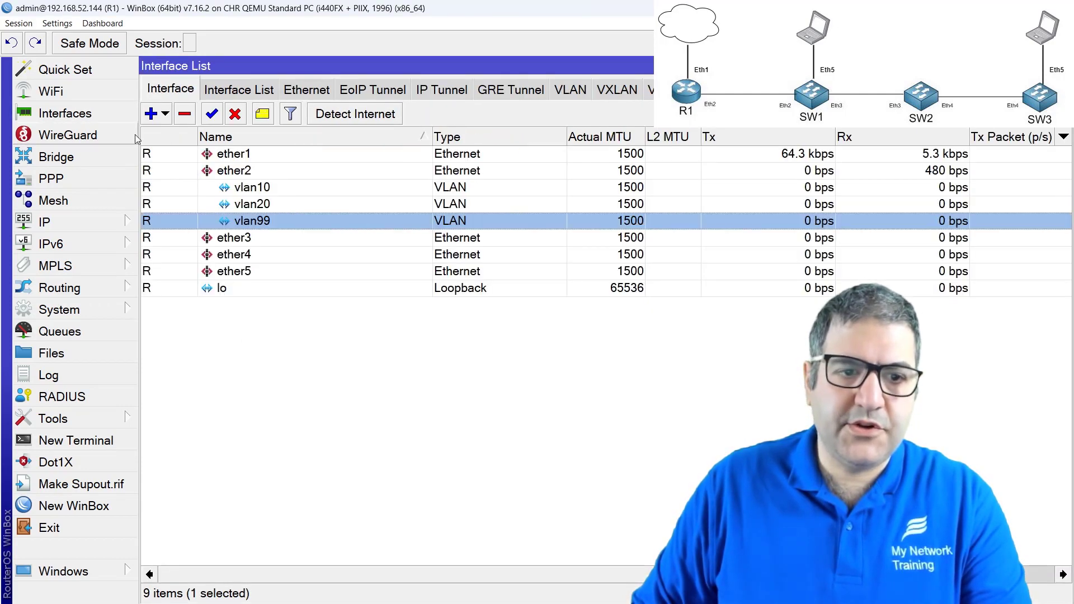
{"action": "right_click", "coordinate": [290, 219]}
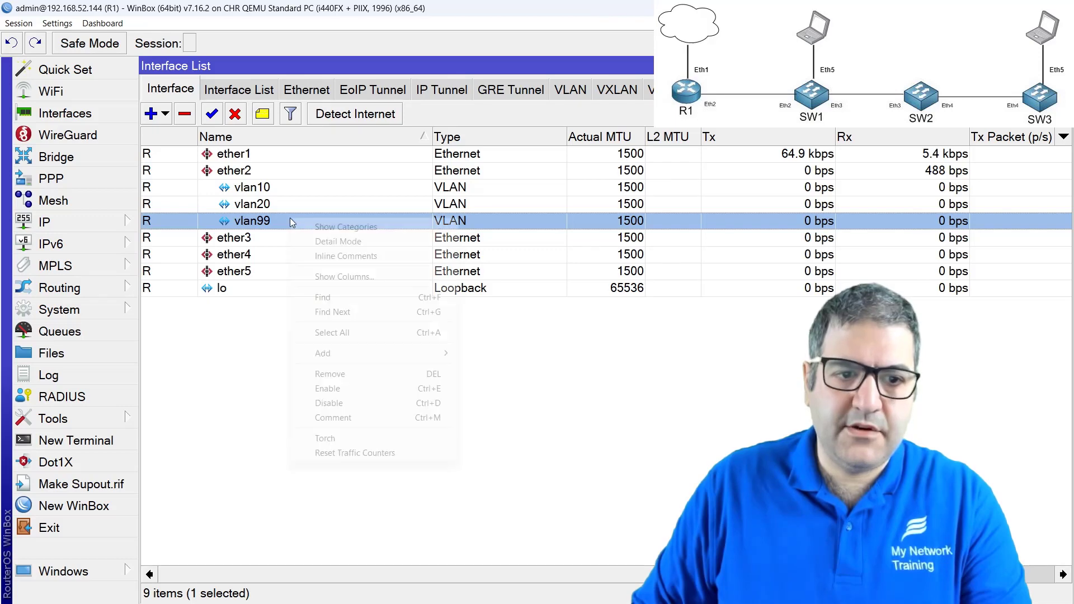
{"action": "left_click", "coordinate": [373, 418]}
{"action": "type", "text": "Mg"}
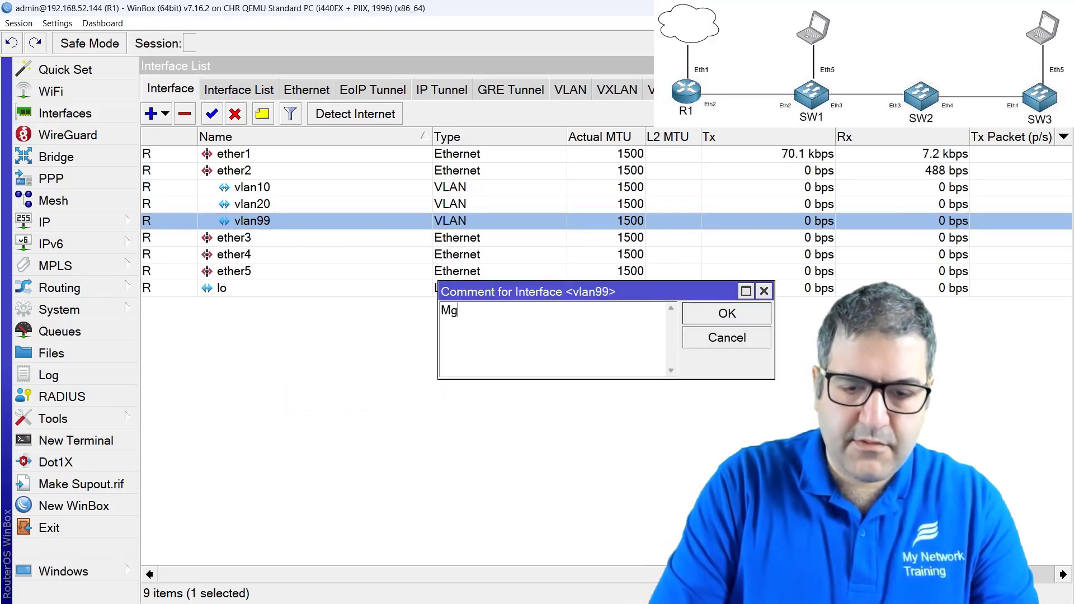
{"action": "type", "text": "mt"}
{"action": "key", "text": "Return"}
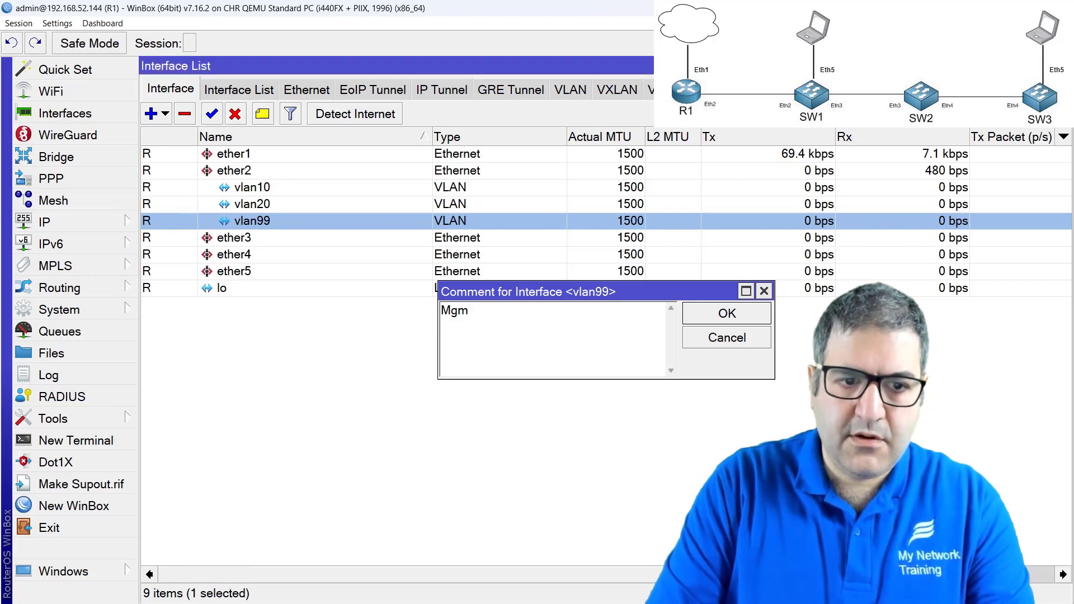
Rename vlan99 to vlan99-mgmt and check it alongside vlan10 and vlan20.
{"action": "double_click", "coordinate": [287, 215]}
{"action": "type", "text": "-"}
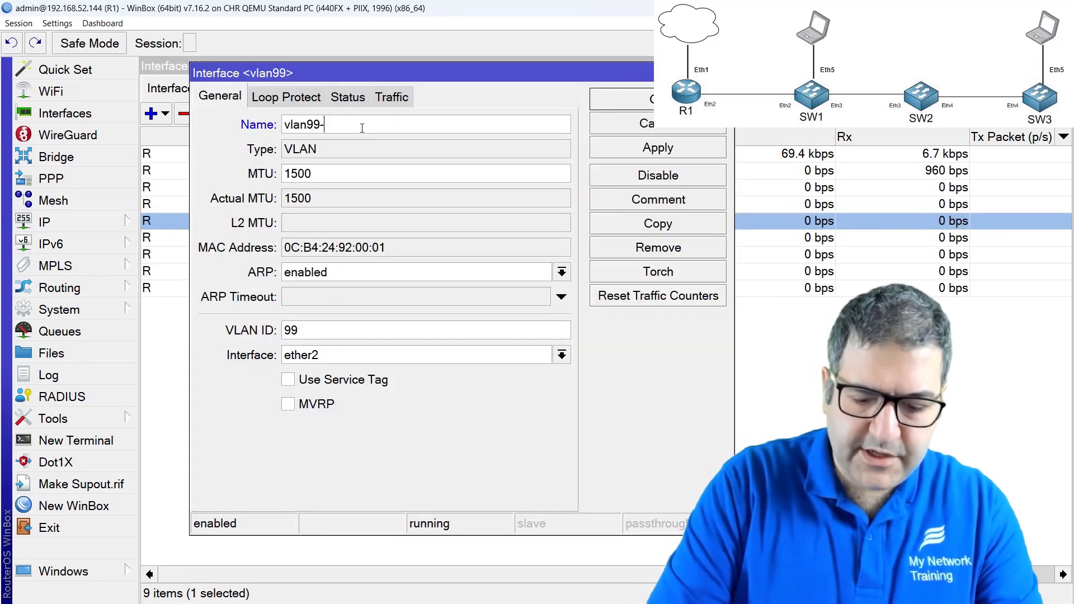
{"action": "type", "text": "mg"}
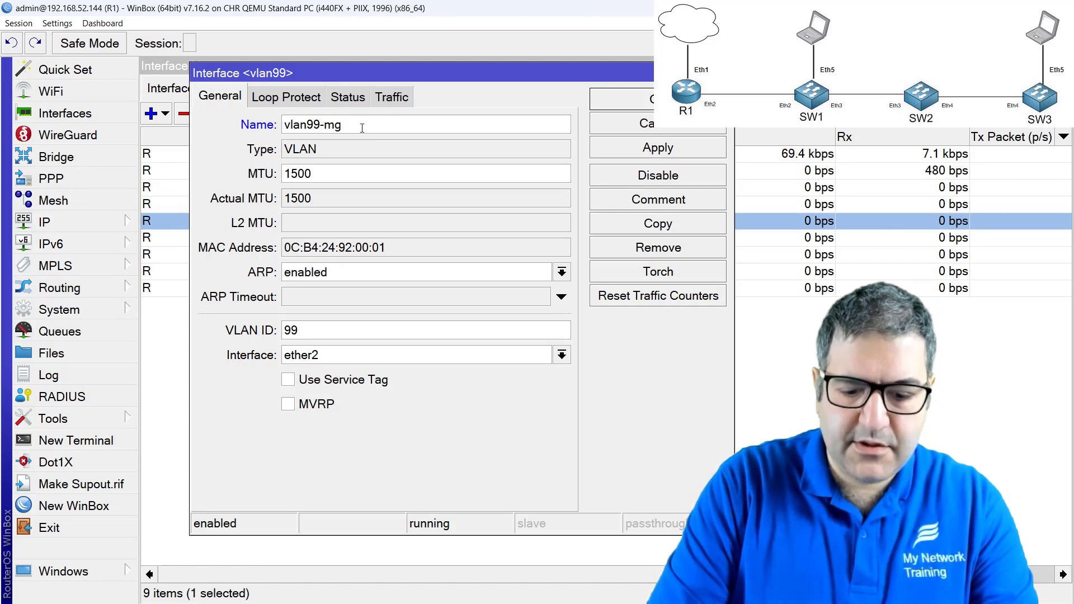
{"action": "type", "text": "mt"}
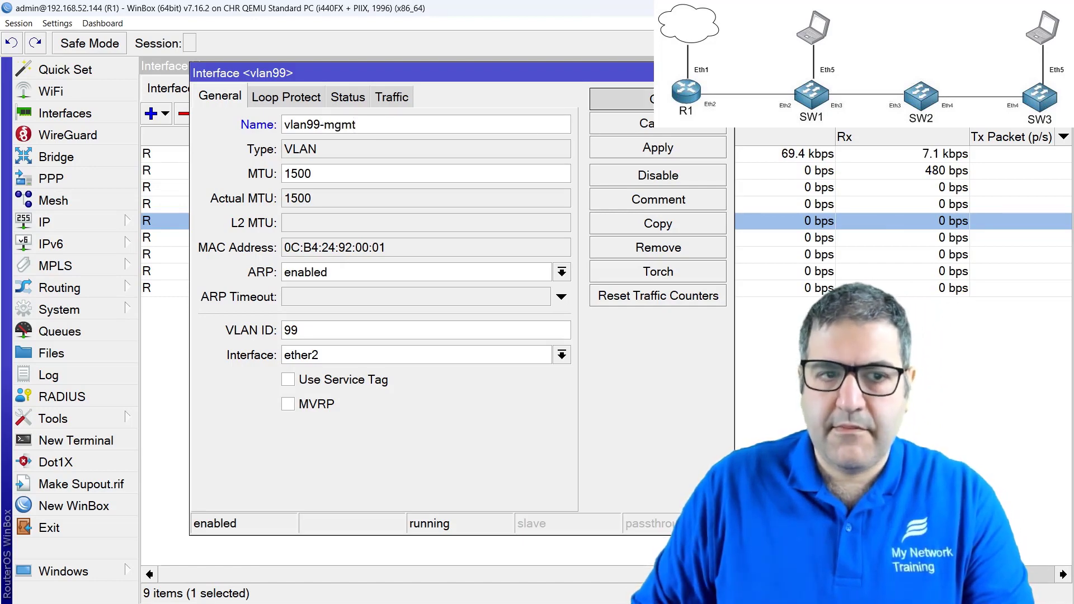
{"action": "left_click", "coordinate": [615, 100]}
{"action": "left_click", "coordinate": [253, 190]}
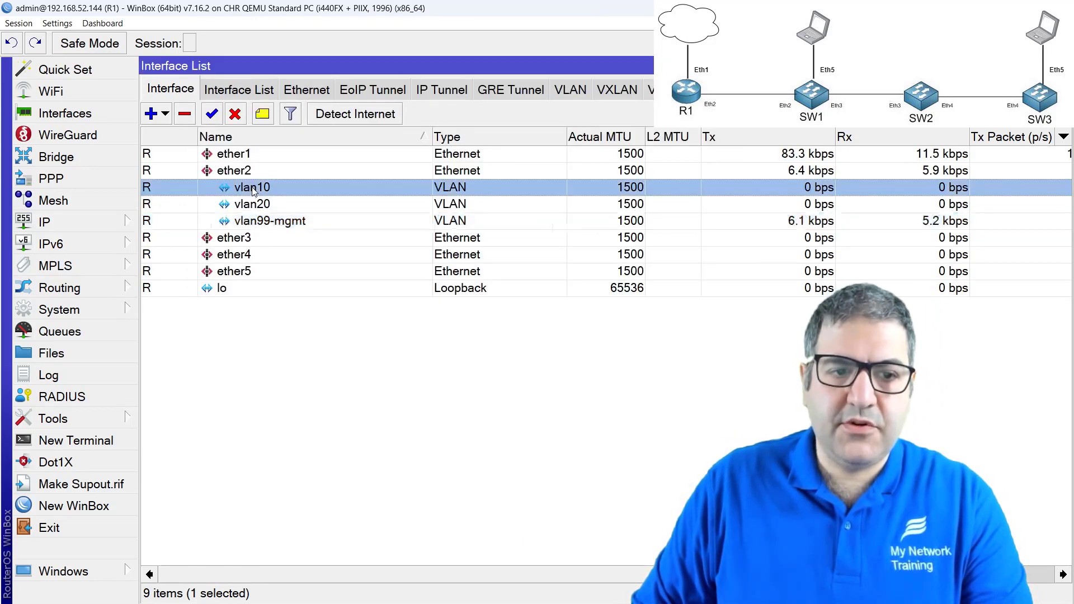
{"action": "left_click", "coordinate": [255, 205]}
{"action": "left_click", "coordinate": [259, 188]}
{"action": "left_click", "coordinate": [262, 205]}
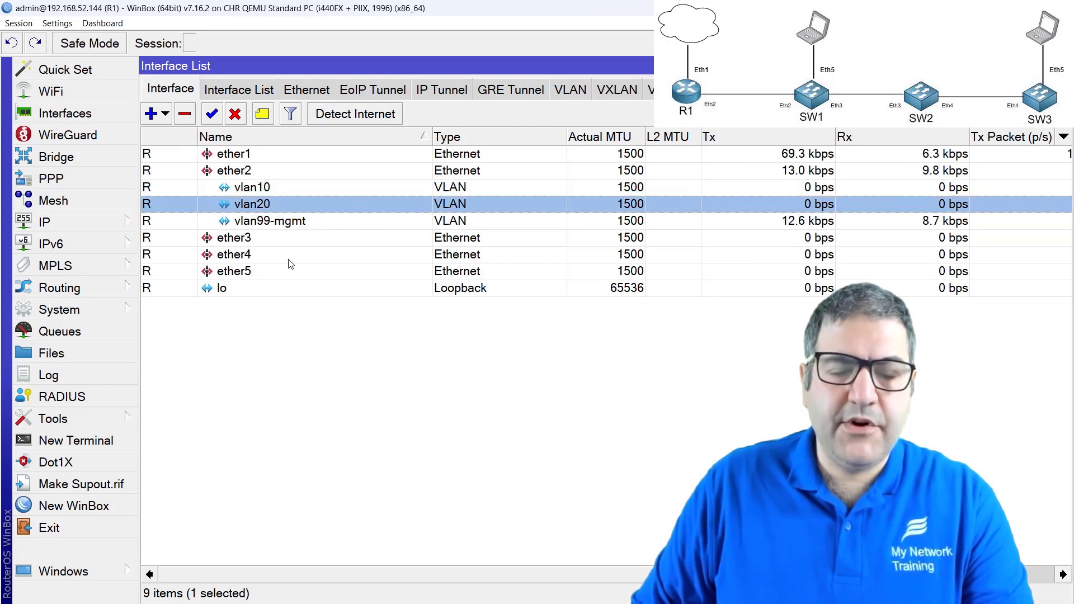